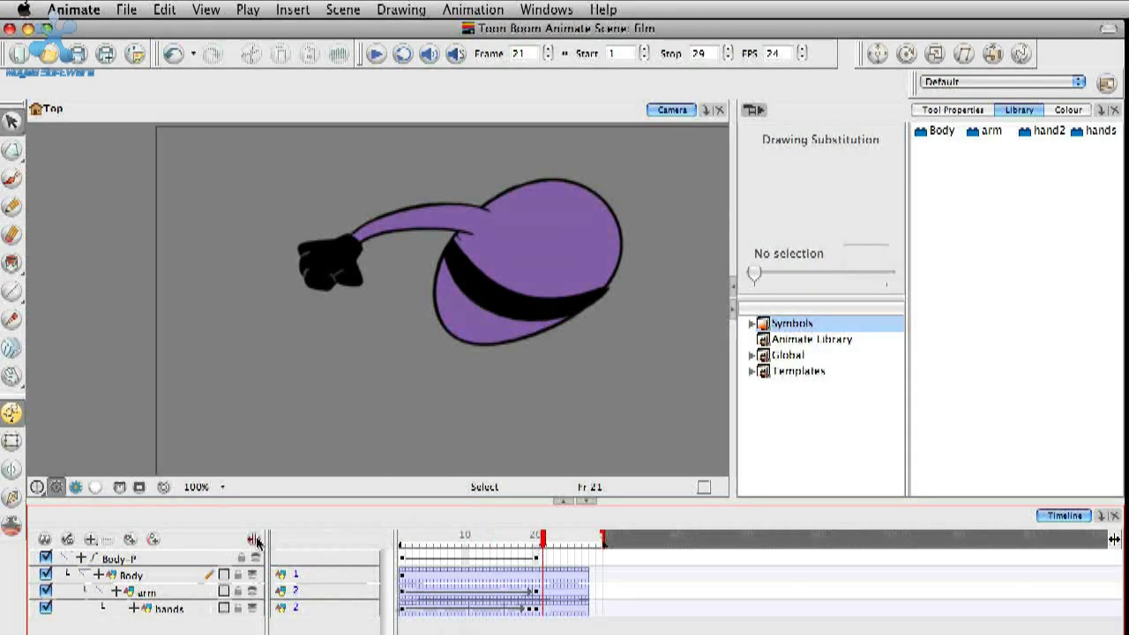
Expand the arm layer's function parameters and enlarge the timeline so the offset, scale and angle rows can be read.
click(104, 593)
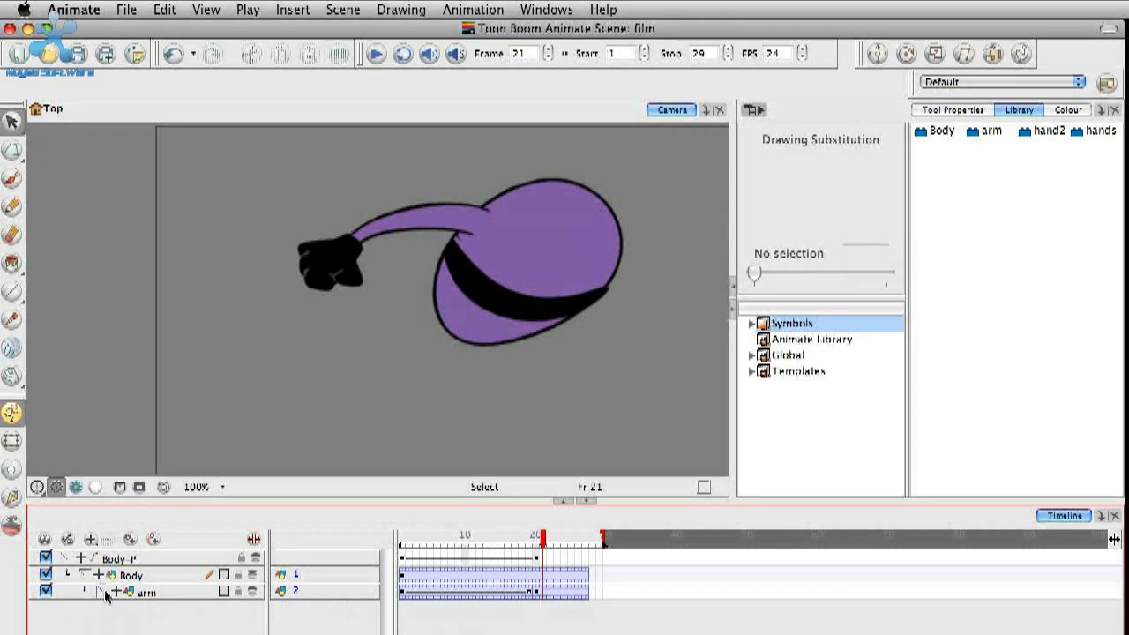
click(102, 593)
click(117, 591)
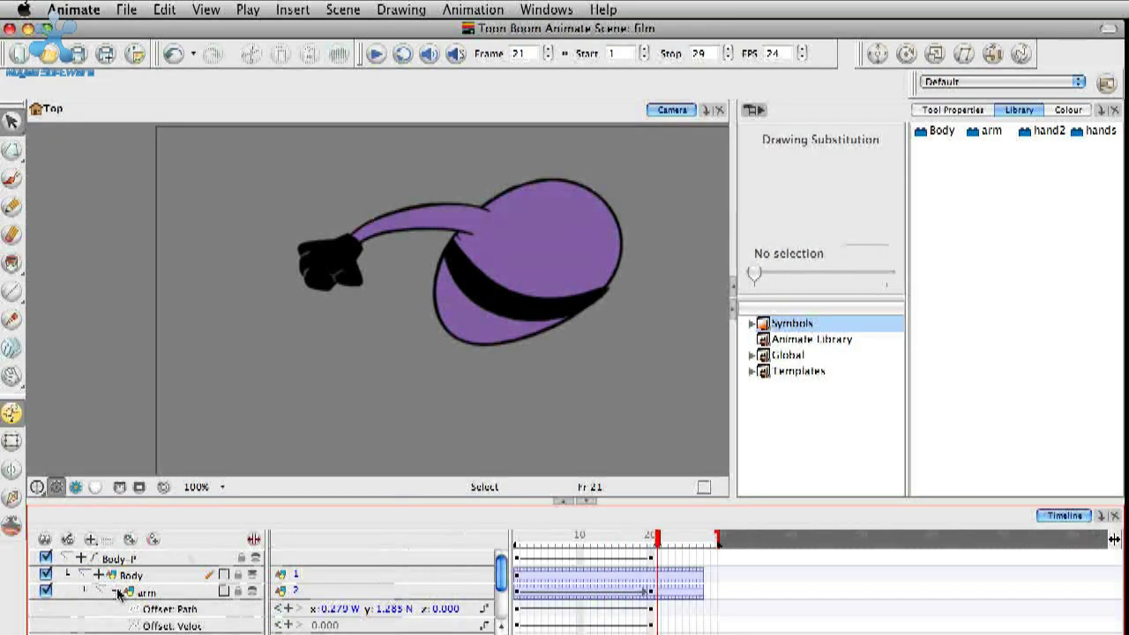
drag(489, 502, 491, 452)
scroll(150, 557, down, 1)
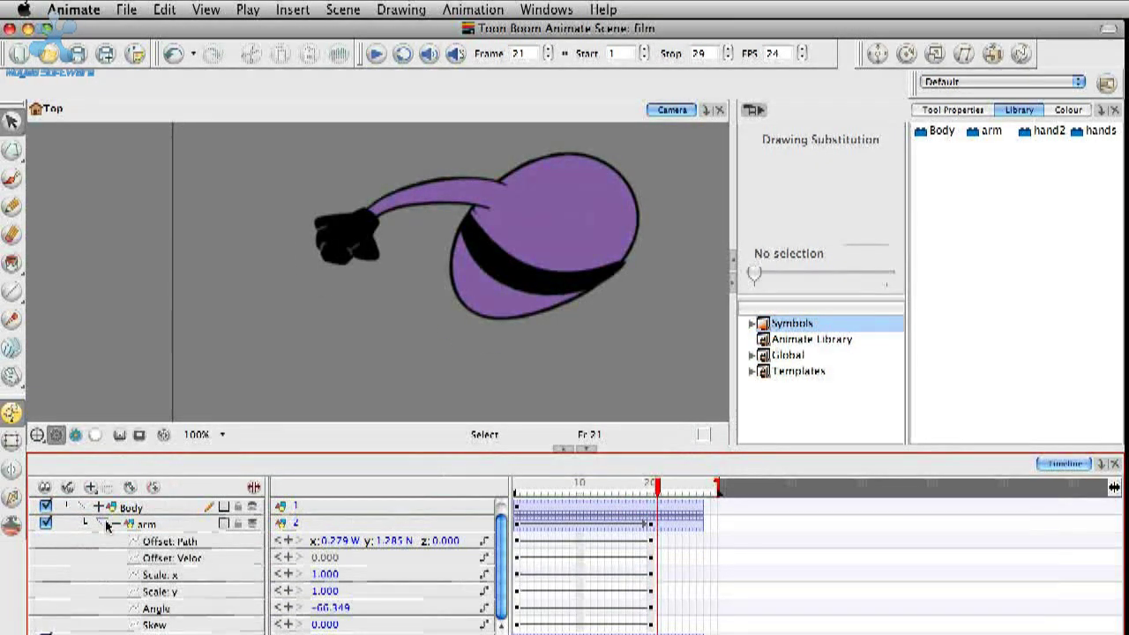
Set the arm's Z offset to 0.010 B at frame 21 so the arm sits behind the body.
click(957, 111)
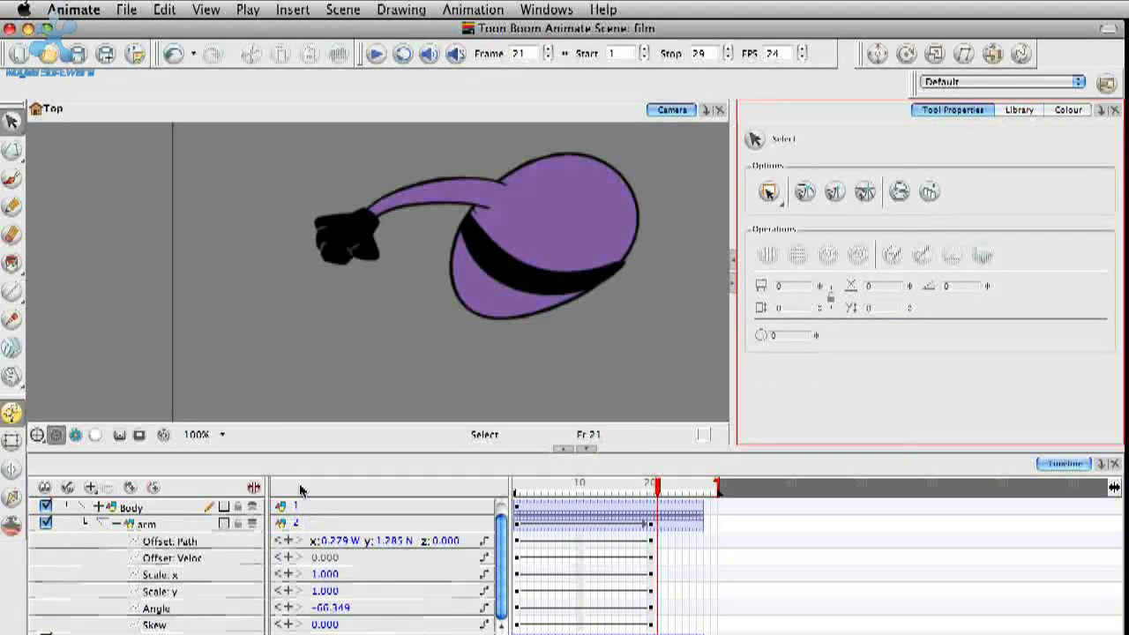
click(1018, 110)
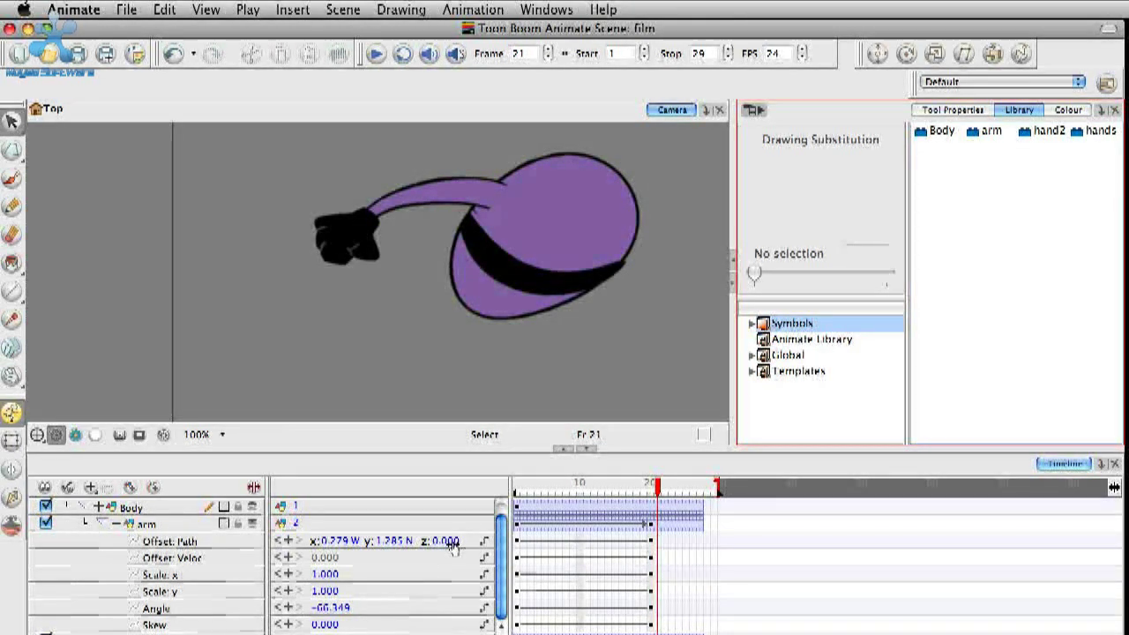
drag(452, 544, 438, 542)
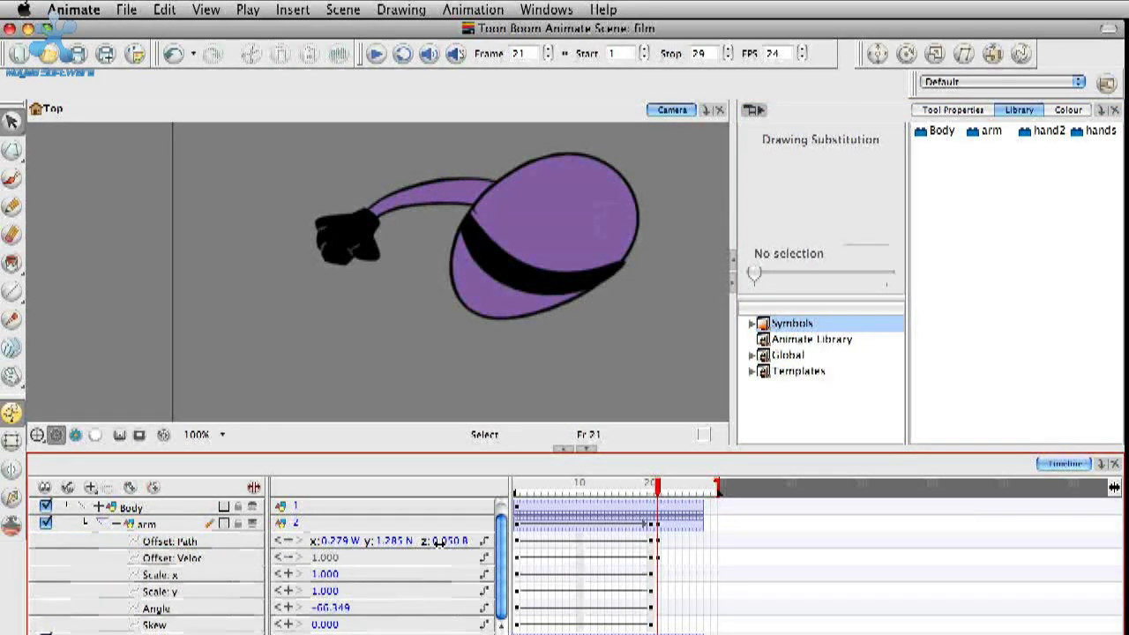
drag(446, 544, 454, 541)
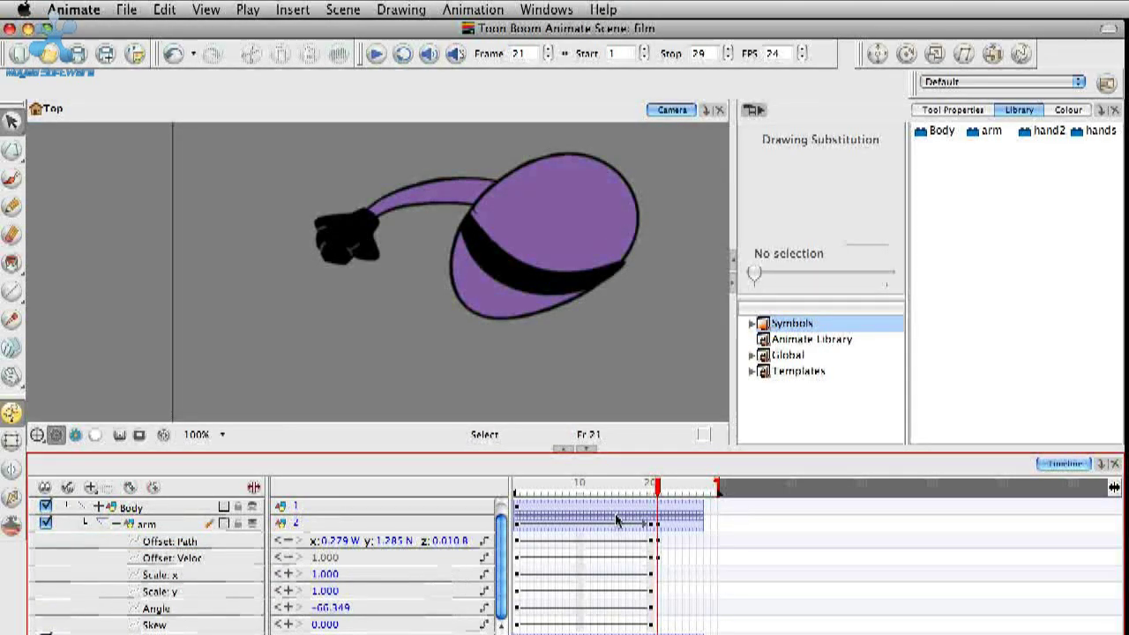
mouse_move(650, 491)
mouse_down()
mouse_move(567, 496)
mouse_move(657, 496)
mouse_up()
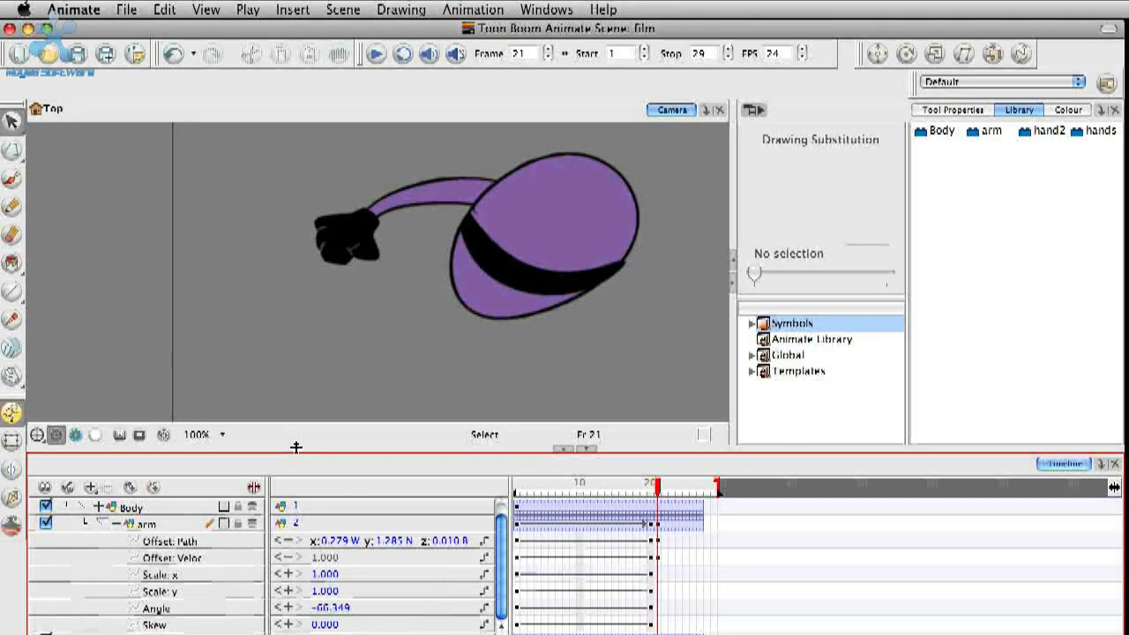
Rotate the arm to an angle of about -73.124 at frame 21 and shift it slightly against the body.
click(398, 209)
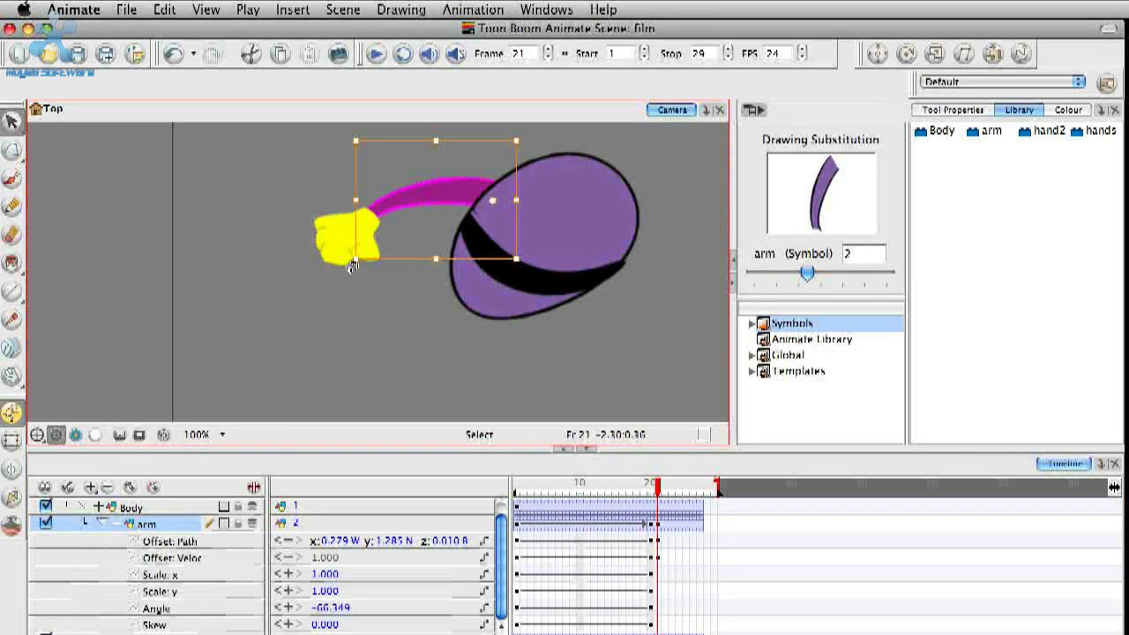
drag(348, 252, 349, 246)
drag(433, 194, 432, 194)
mouse_move(659, 489)
mouse_down()
mouse_move(518, 499)
mouse_move(675, 503)
mouse_move(569, 508)
mouse_move(657, 507)
mouse_up()
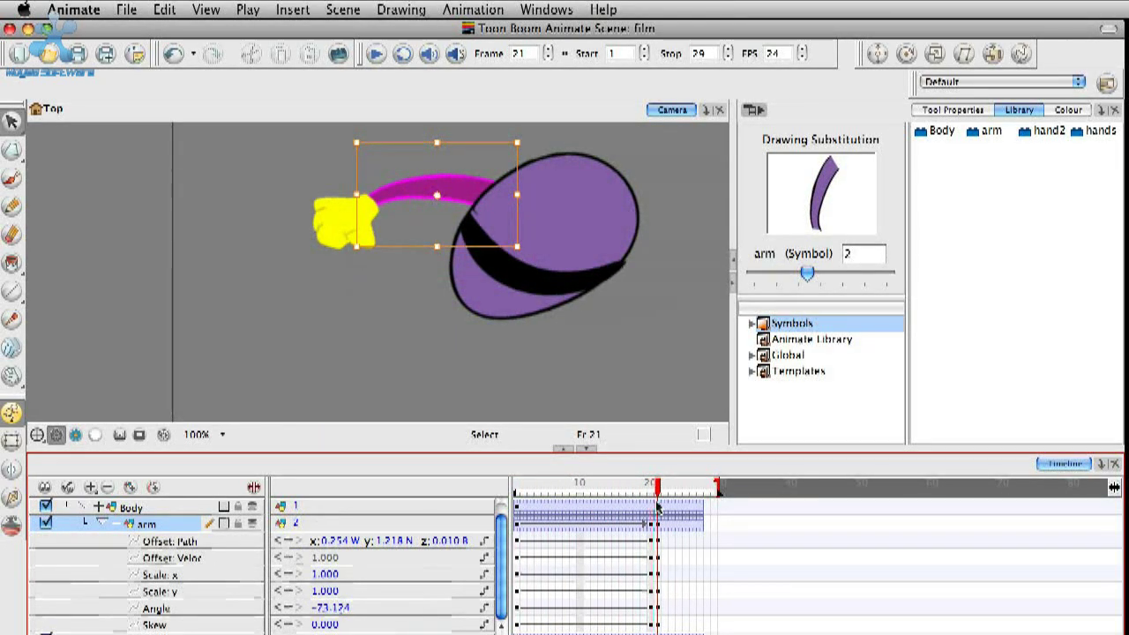
Set the hands layer's Z offset to 0.150 B at frame 21 and nudge the hand against the wrist.
click(327, 228)
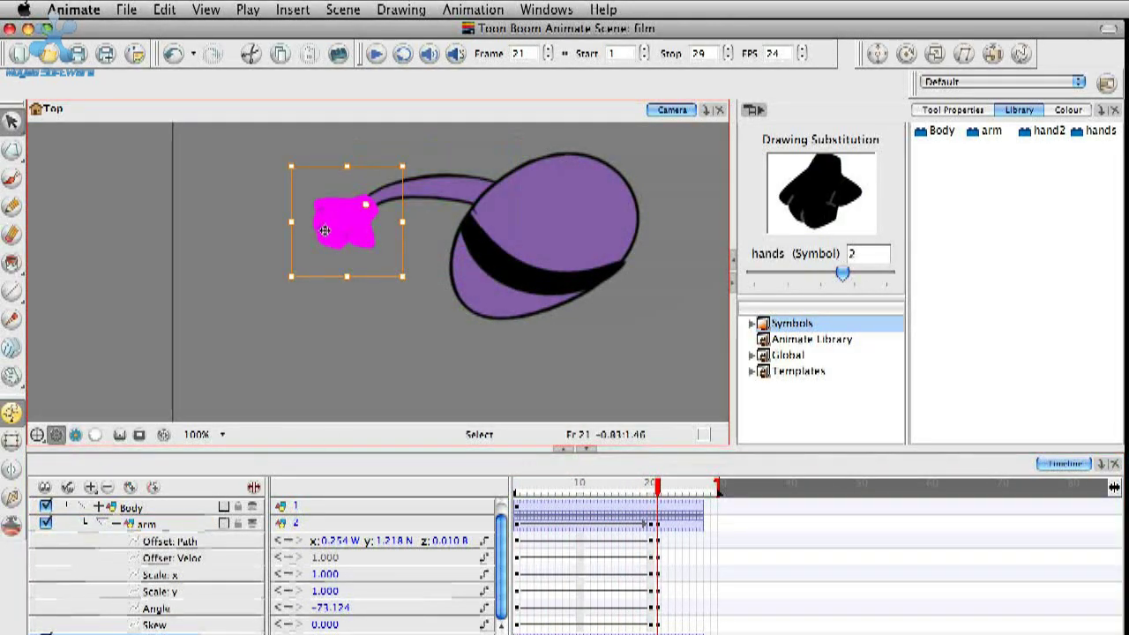
click(115, 524)
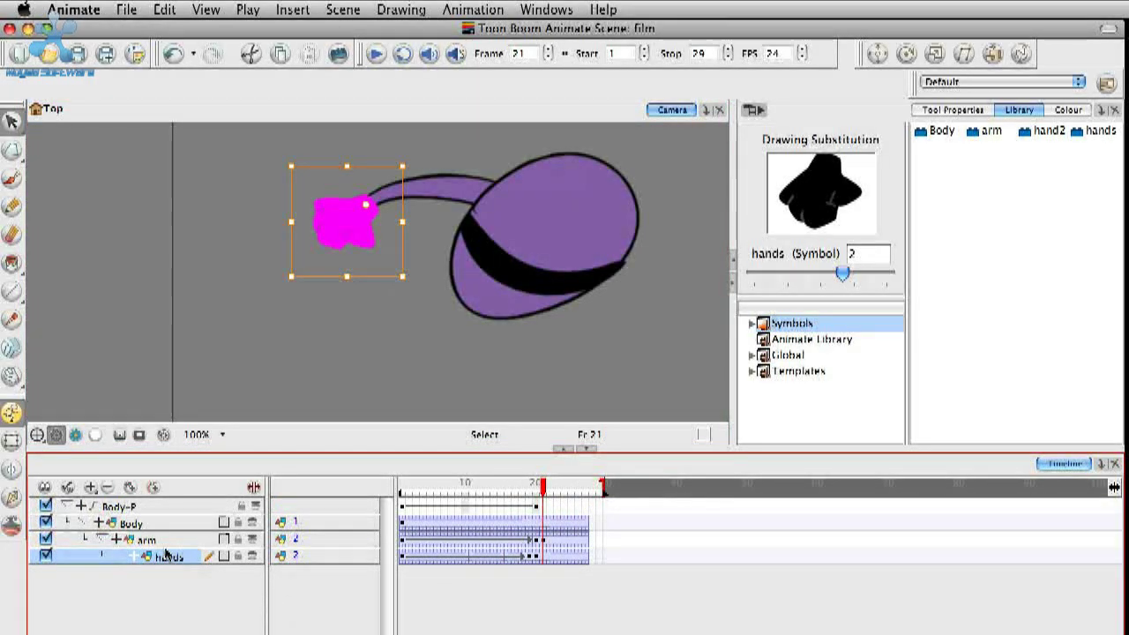
click(136, 557)
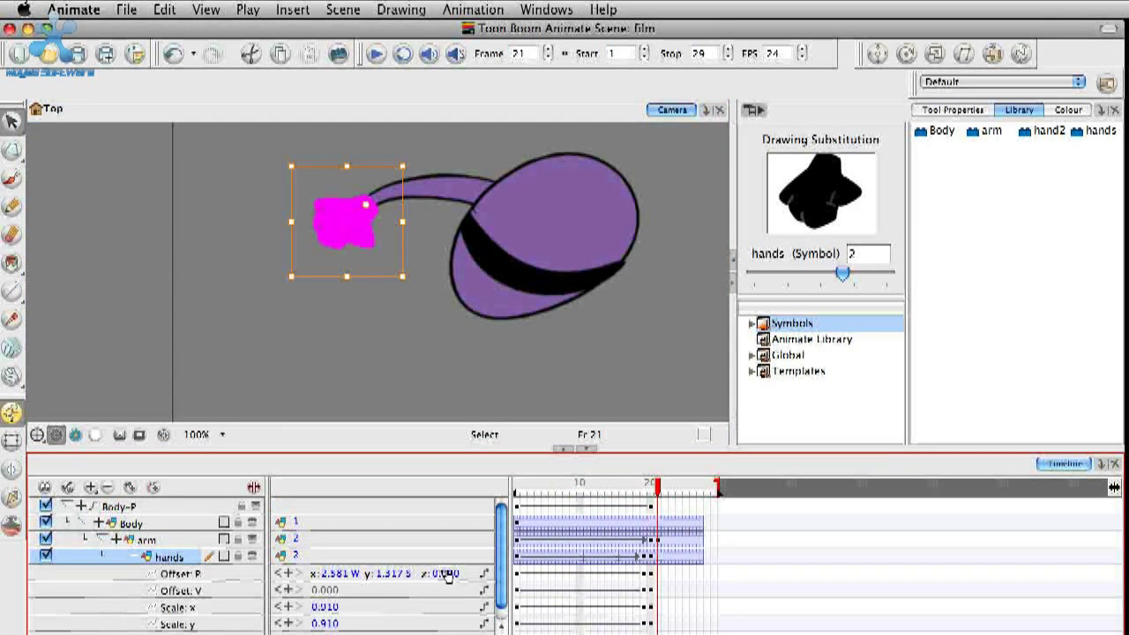
drag(447, 575, 427, 573)
click(338, 228)
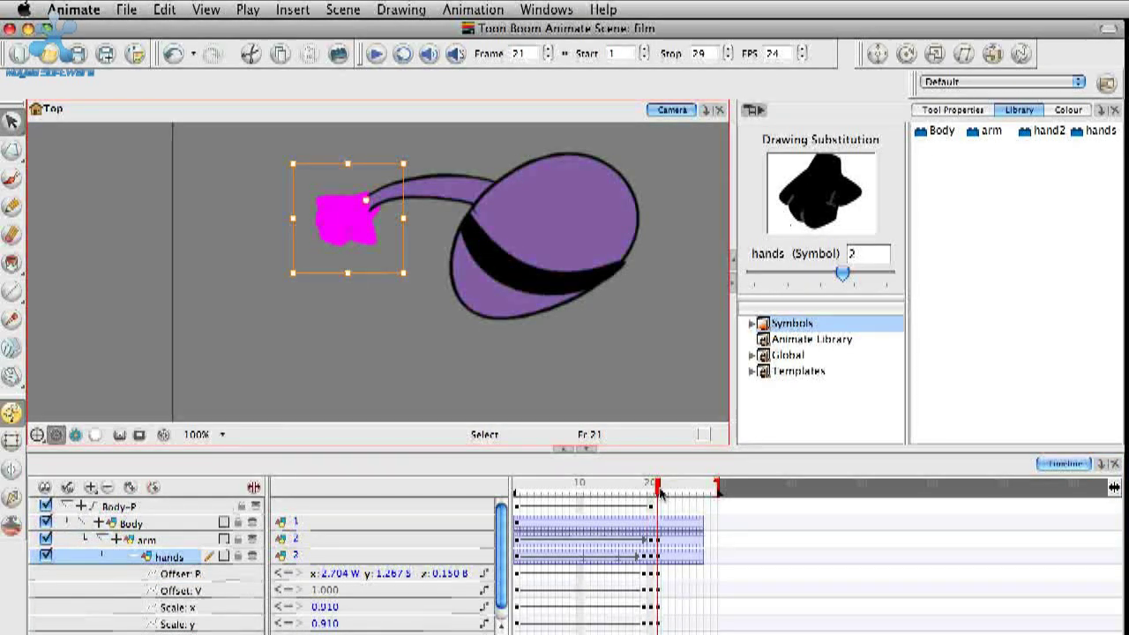
click(514, 500)
click(679, 500)
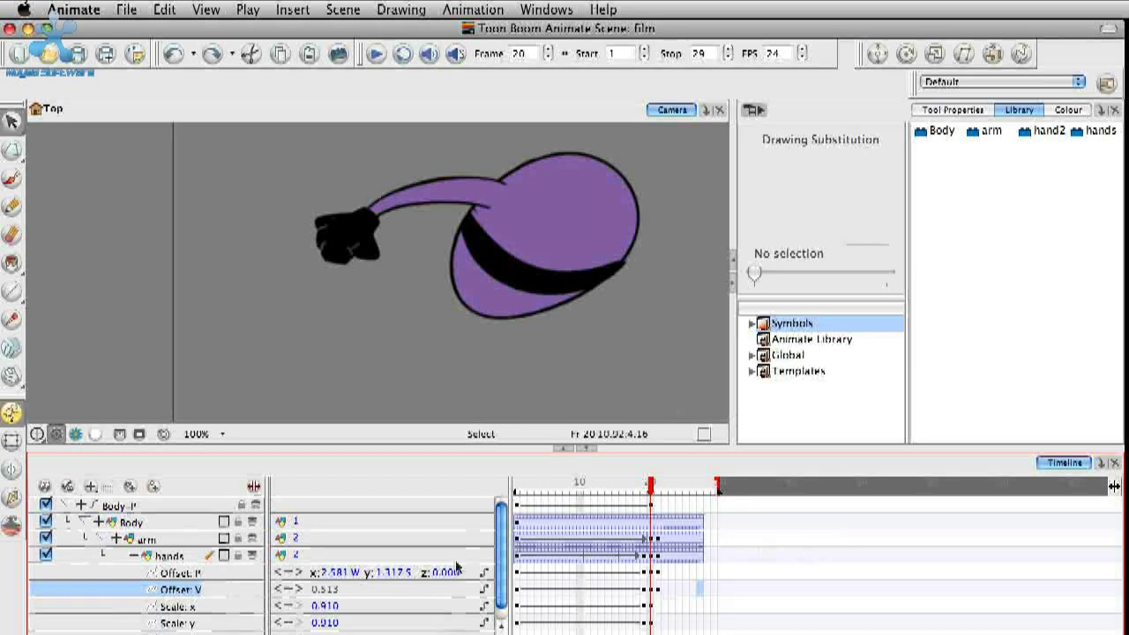
Try deleting the Body-P peg's keyframe at frame 20 and undo the deletion.
click(650, 507)
click(165, 9)
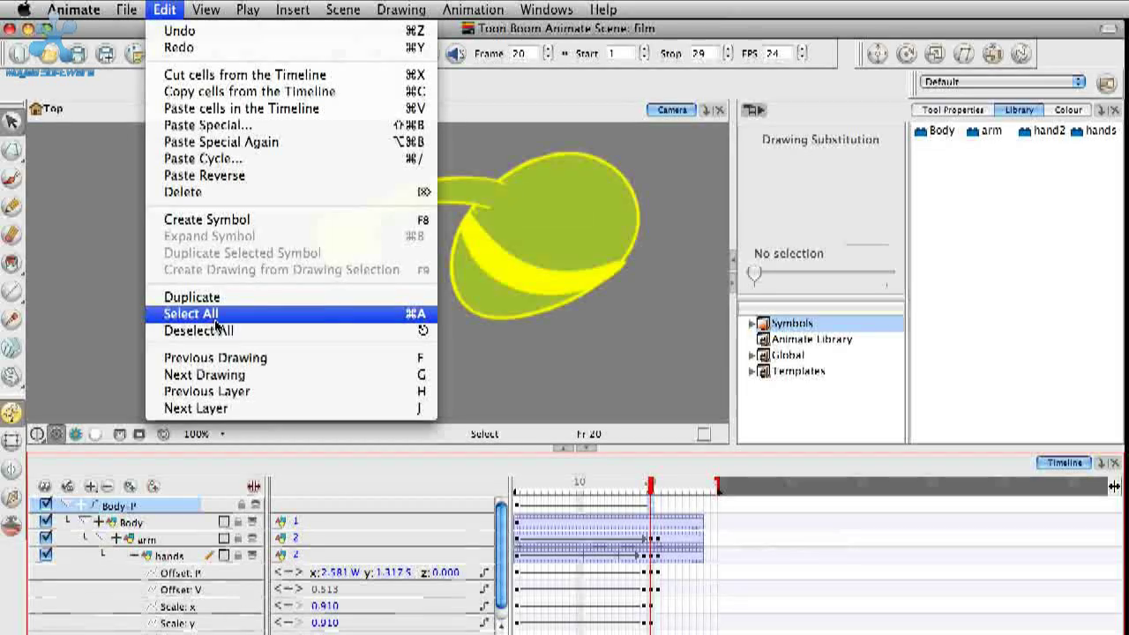
click(298, 7)
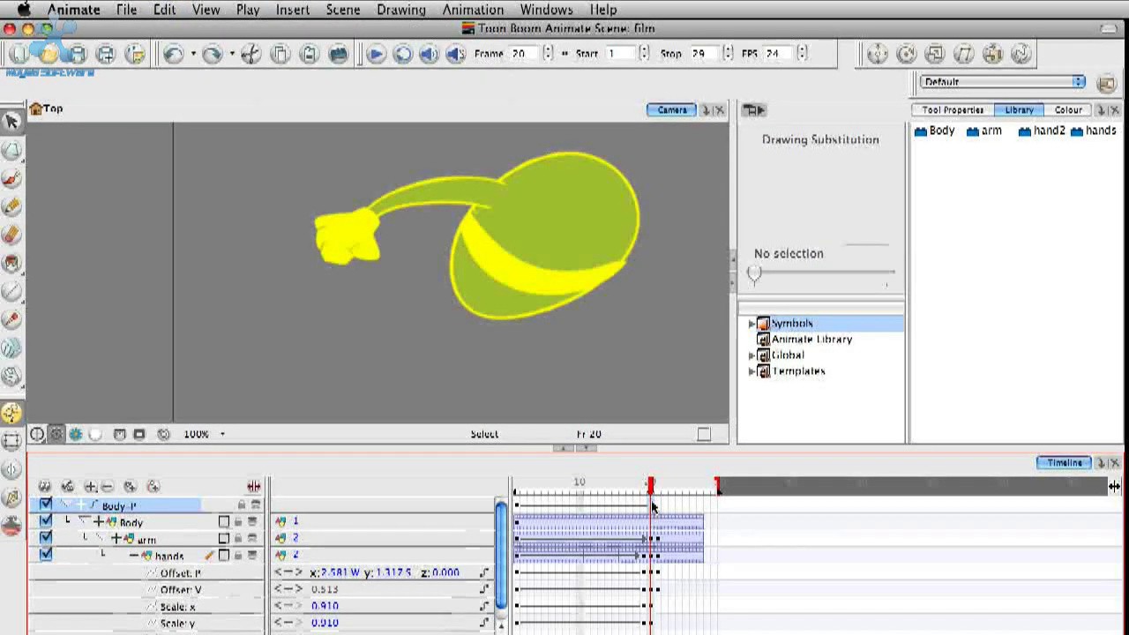
click(569, 221)
key(shift+b)
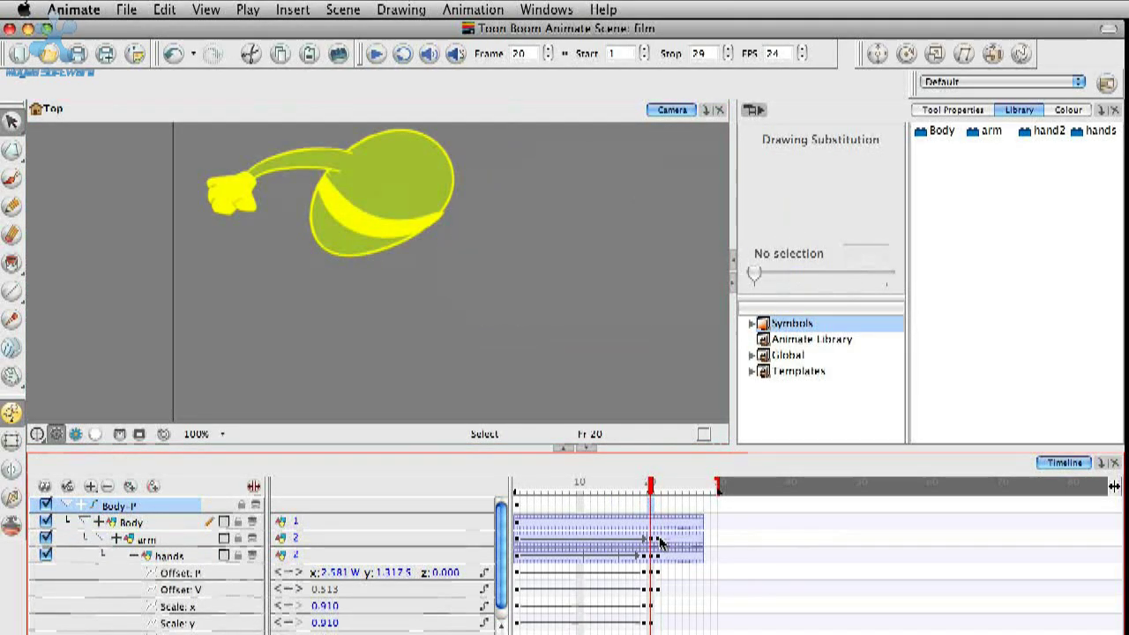
click(588, 521)
click(686, 507)
key(super+z)
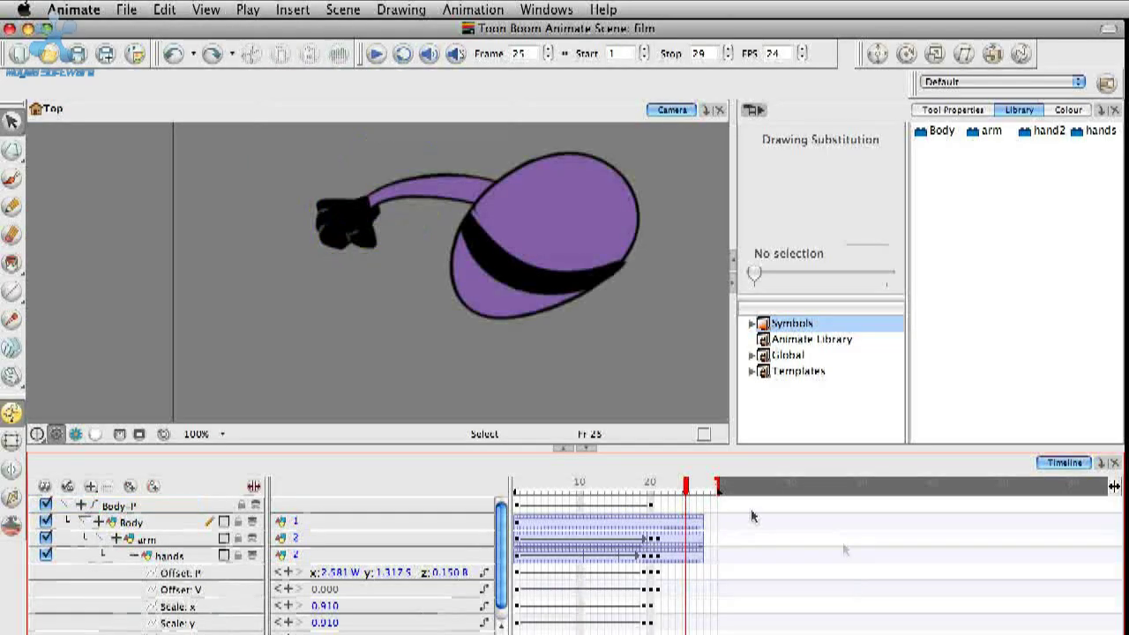
Try deleting the Body, arm and hands cells after frame 21 and undo the deletion.
drag(707, 522, 666, 559)
key(Delete)
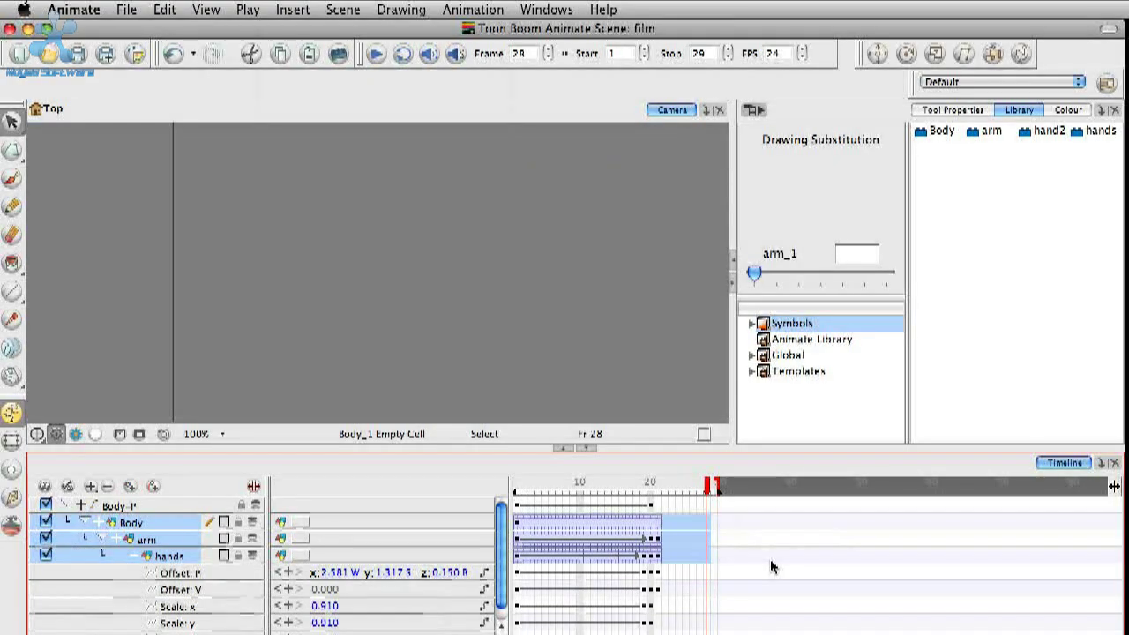
key(super+z)
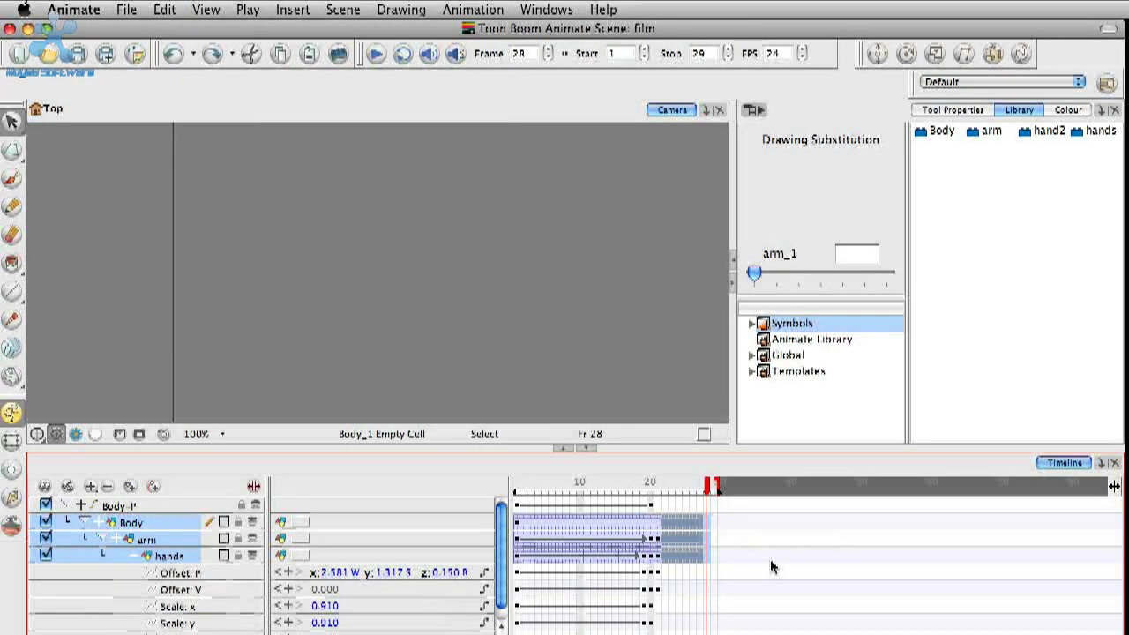
Try deleting the hands layer's scale and angle keyframes at frames 19 and 20 and undo the deletion.
scroll(569, 543, down, 1)
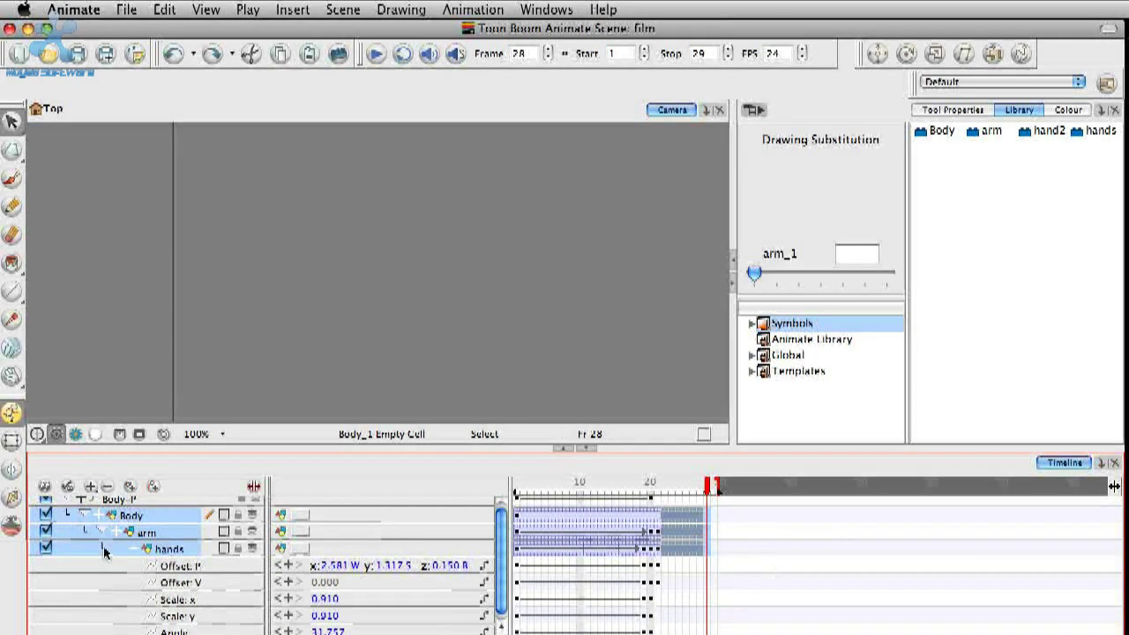
click(136, 549)
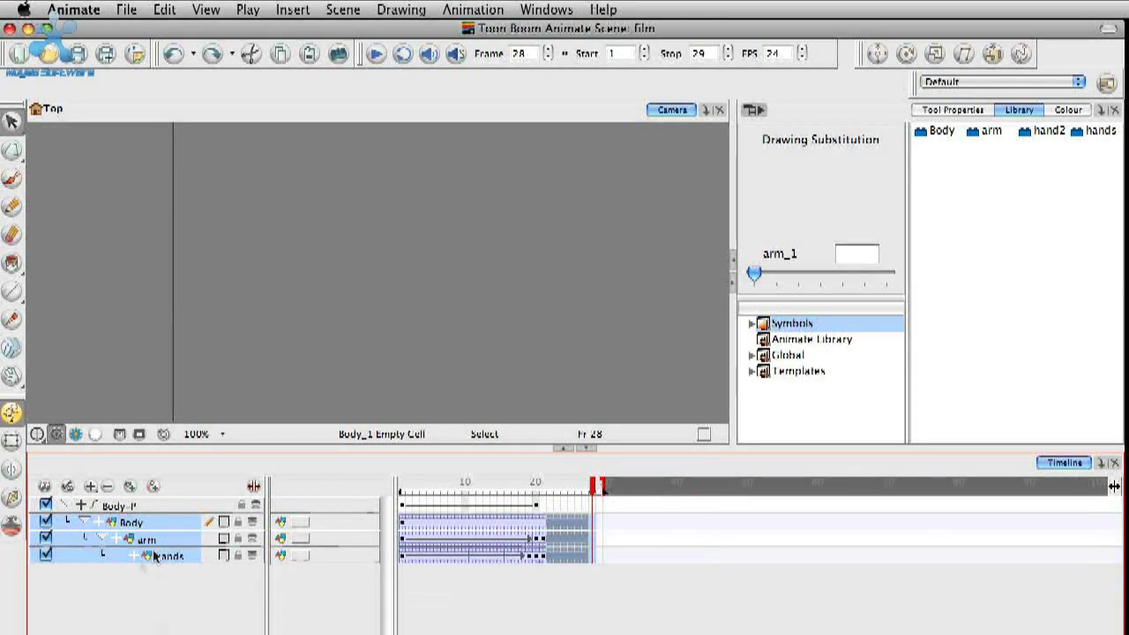
click(556, 621)
click(537, 555)
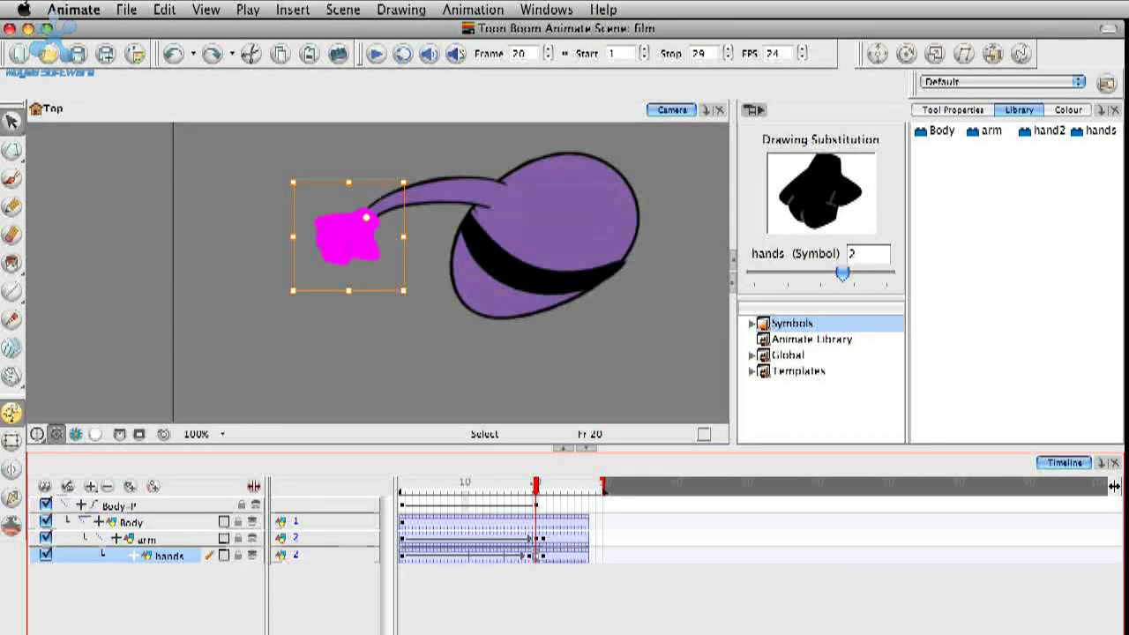
click(133, 556)
scroll(600, 591, down, 1)
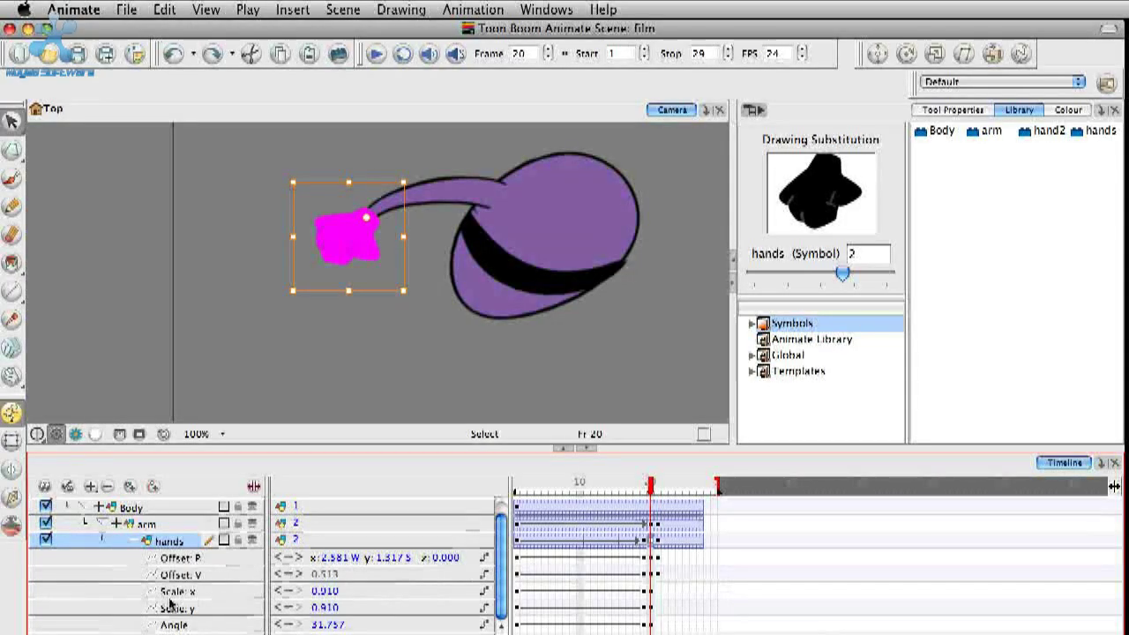
drag(652, 589, 637, 628)
key(Delete)
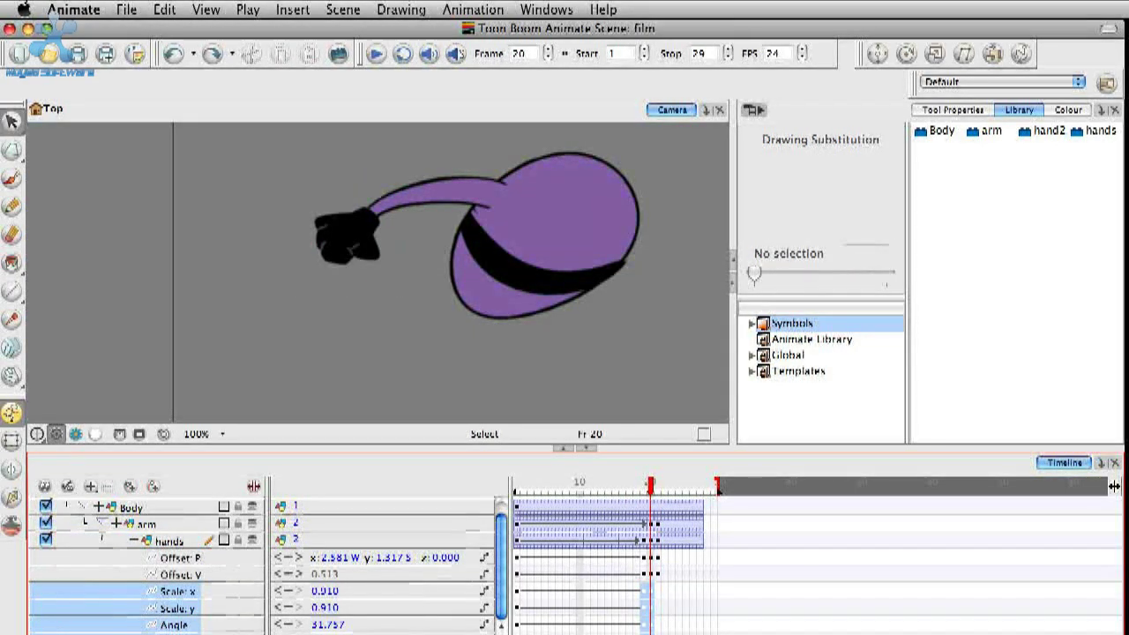
click(655, 556)
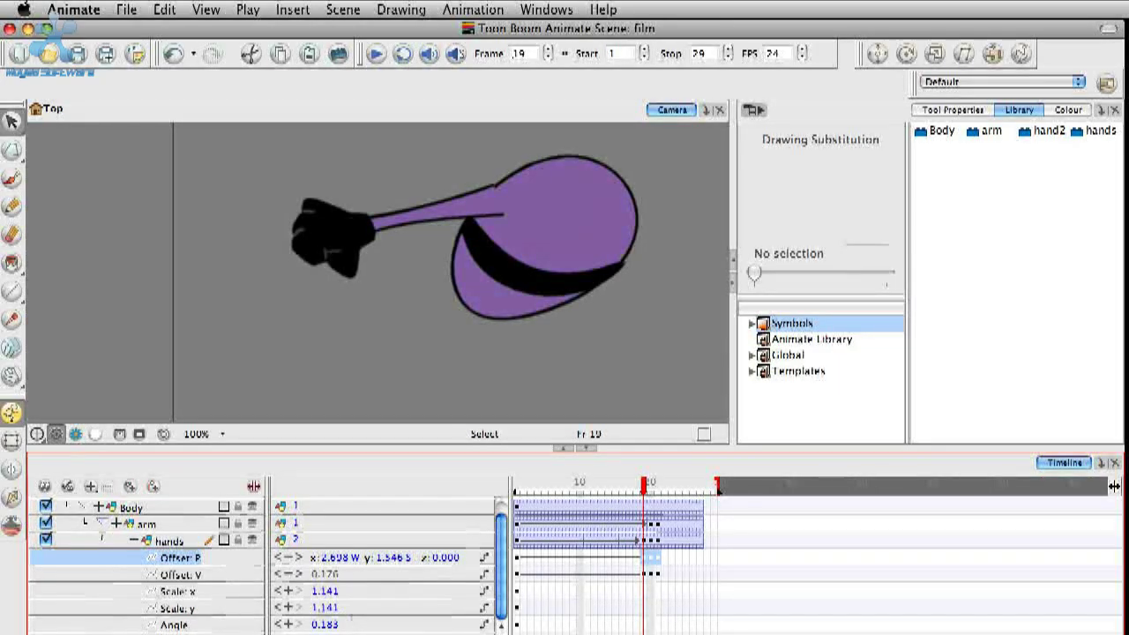
key(super+z)
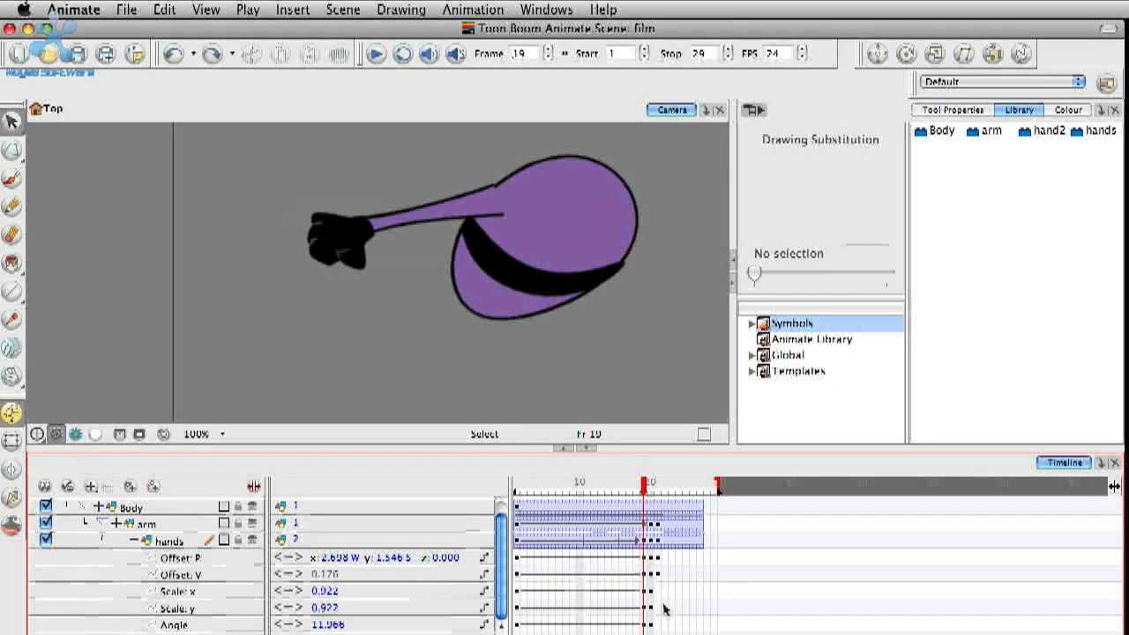
Try moving the hands layer's scale and angle keyframes to frames 12 and 13, undo the move and collapse the parameters.
click(665, 608)
drag(643, 589, 599, 597)
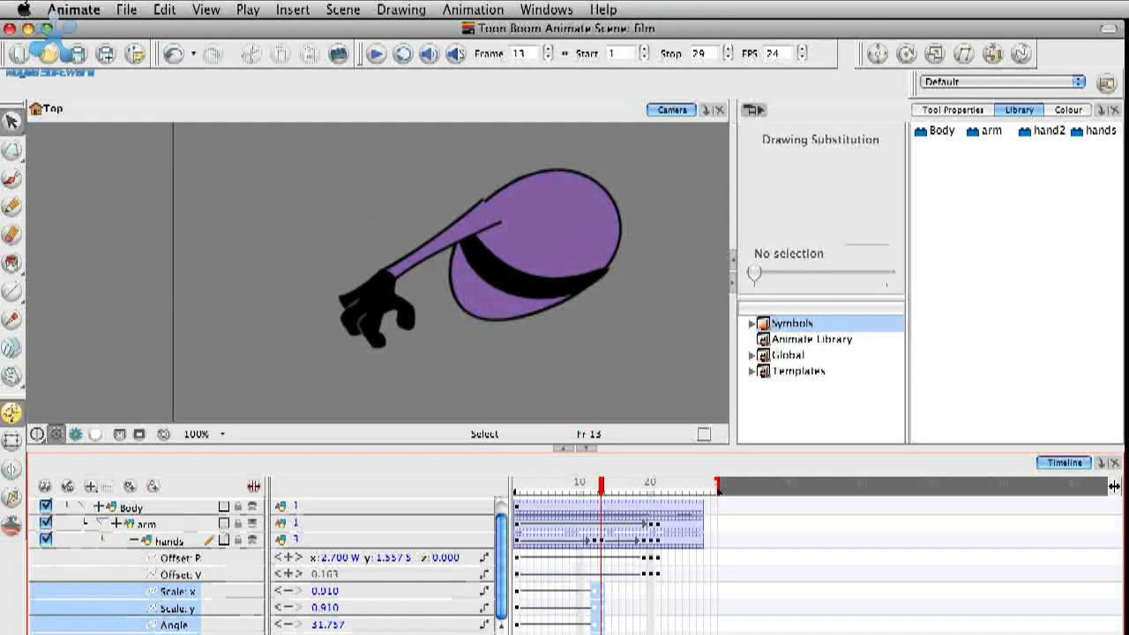
key(super+z)
click(554, 379)
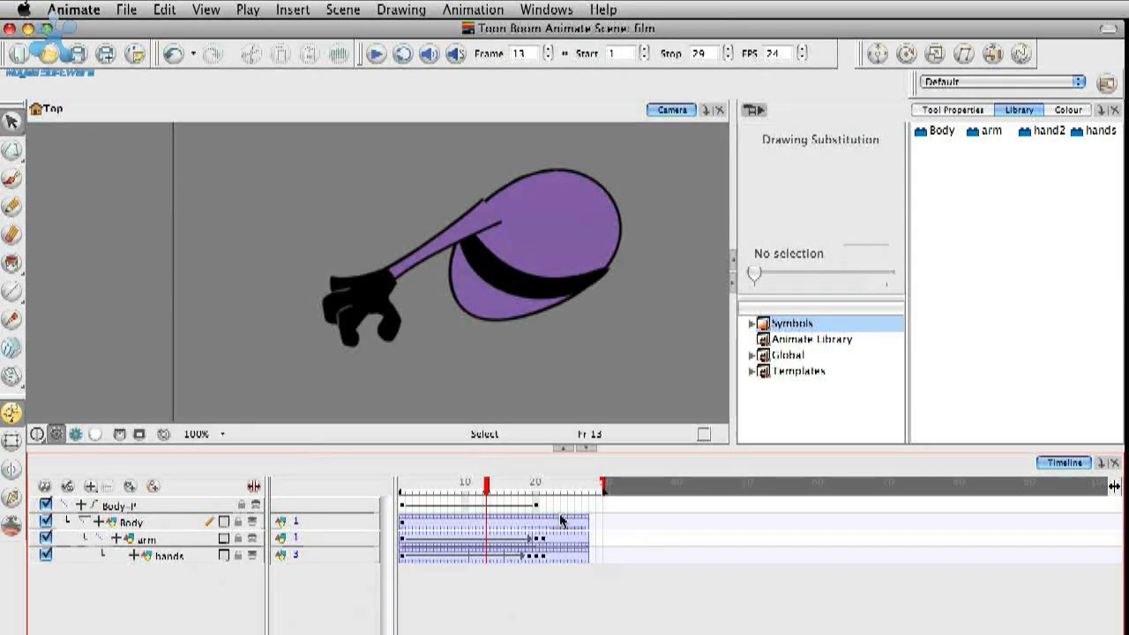
Display the inverse kinematics chain for all the character's layers at frame 20.
drag(492, 490, 535, 486)
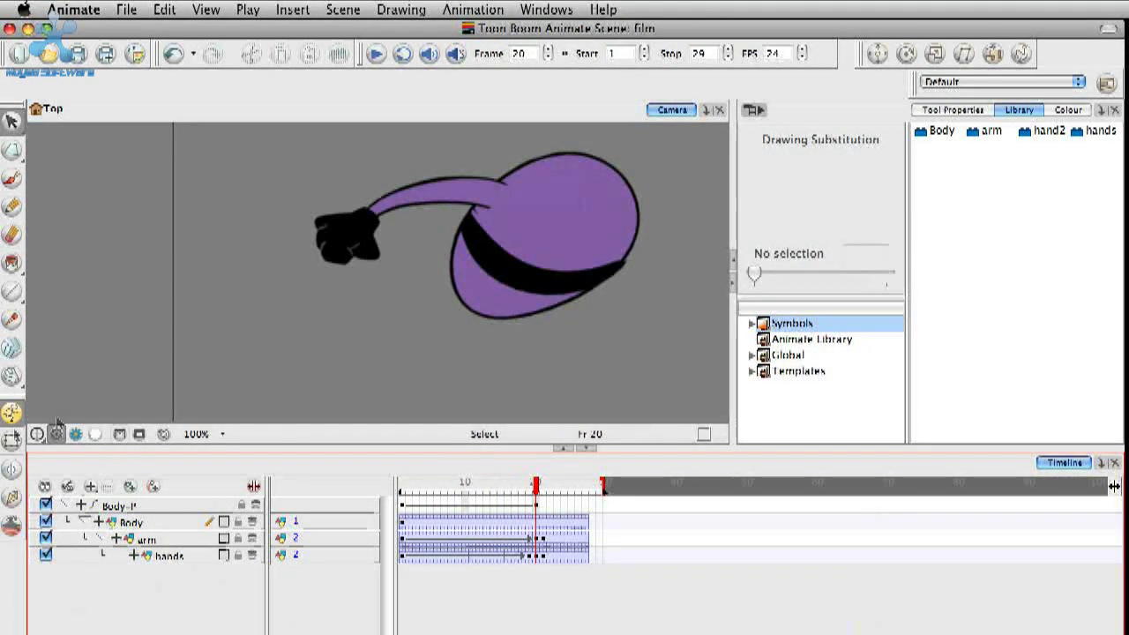
click(12, 497)
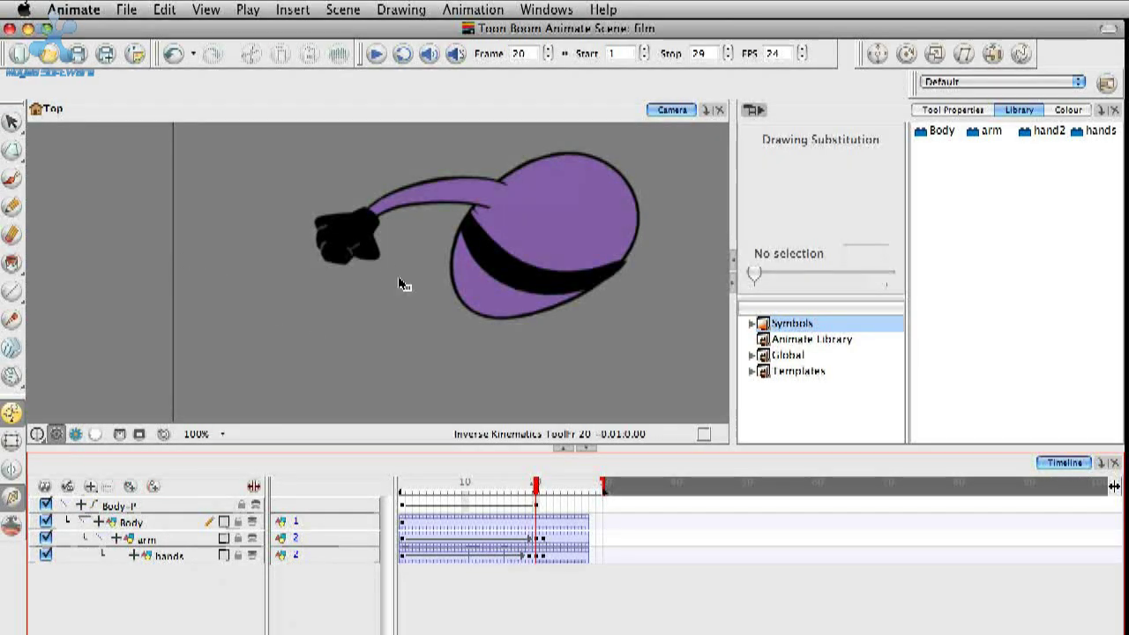
key(super+a)
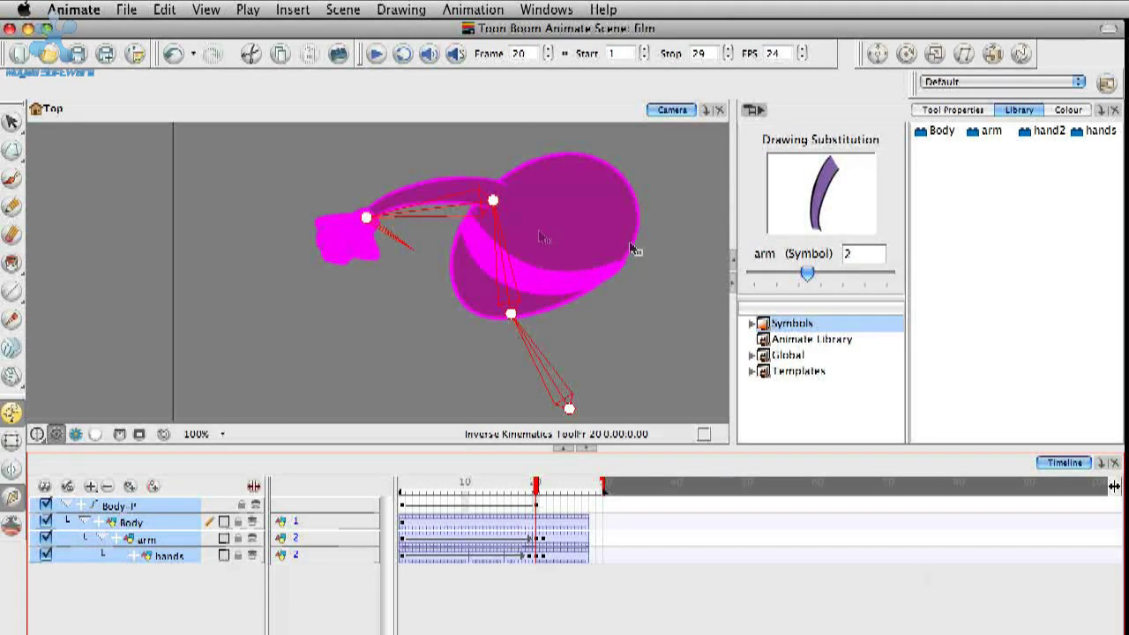
Select the Body-P peg and pull the hand's bone downward with inverse kinematics to pose the arm and body at frame 20.
double_click(135, 508)
double_click(159, 541)
click(150, 510)
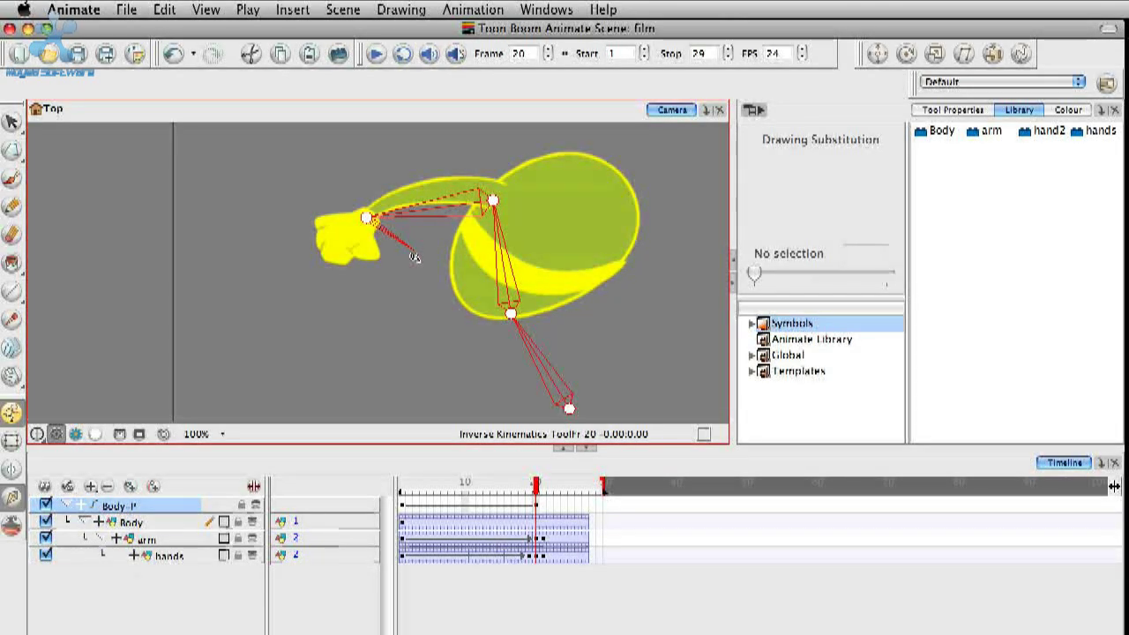
drag(381, 227, 380, 297)
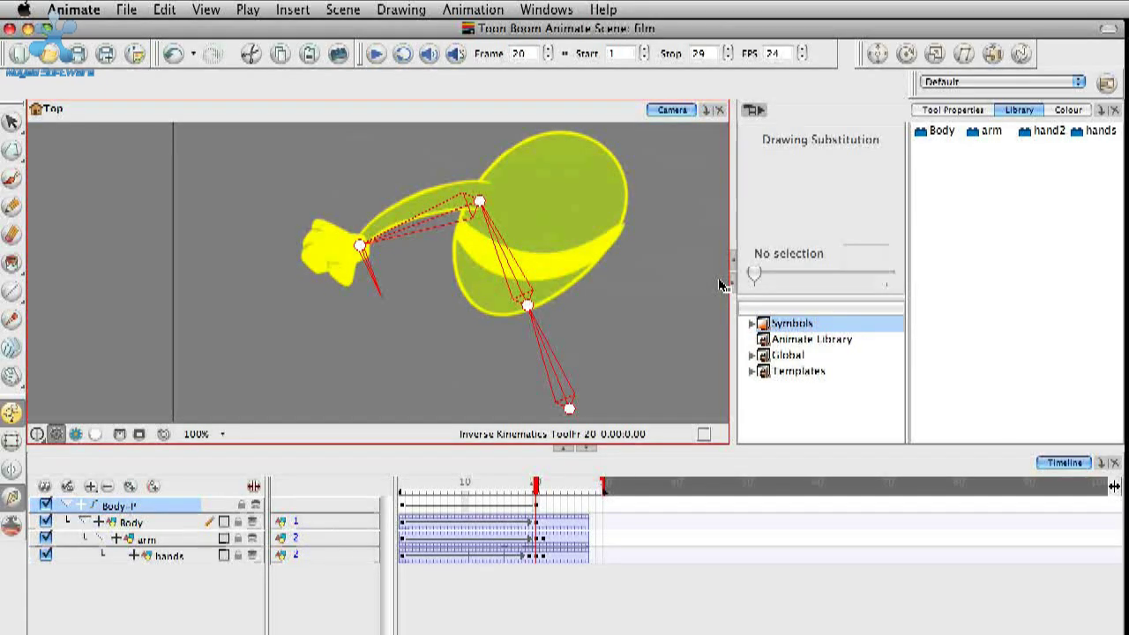
Pull the hand's bone slightly down and left with inverse kinematics, and rotate the hand downward with the Transform tool at frame 20.
mouse_move(374, 280)
mouse_down()
mouse_move(430, 250)
mouse_move(375, 287)
mouse_move(417, 401)
mouse_move(485, 245)
mouse_move(302, 207)
mouse_move(378, 171)
mouse_move(383, 277)
mouse_move(490, 283)
mouse_move(398, 264)
mouse_move(375, 277)
mouse_move(370, 265)
mouse_move(382, 284)
mouse_move(168, 197)
mouse_move(515, 257)
mouse_move(441, 291)
mouse_move(360, 309)
mouse_move(429, 285)
mouse_move(373, 303)
mouse_move(355, 293)
mouse_up()
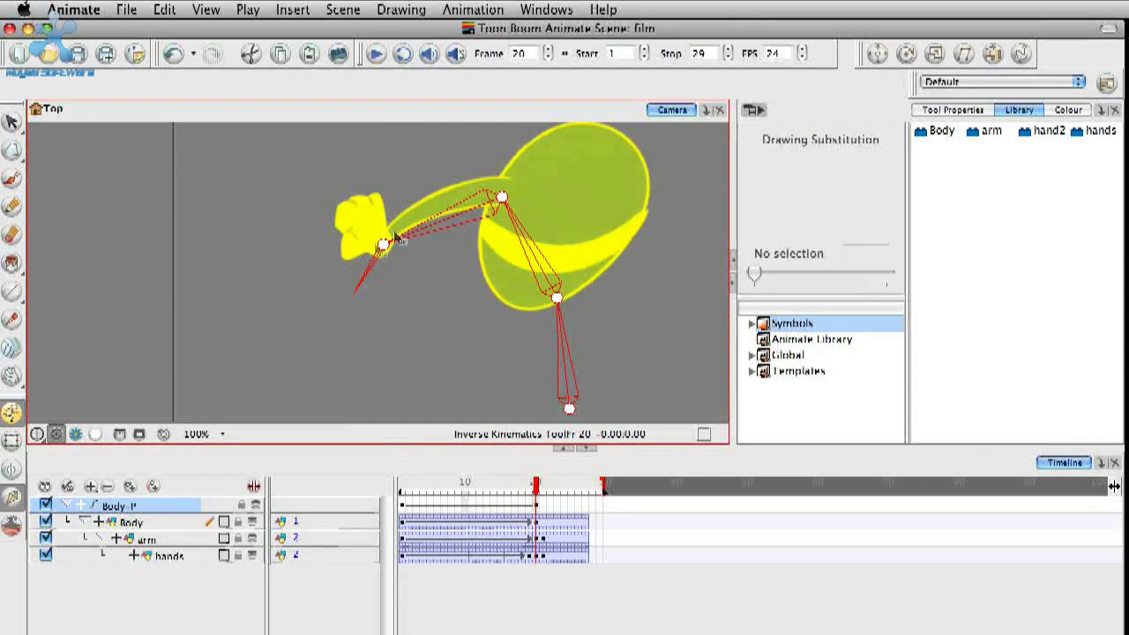
click(12, 439)
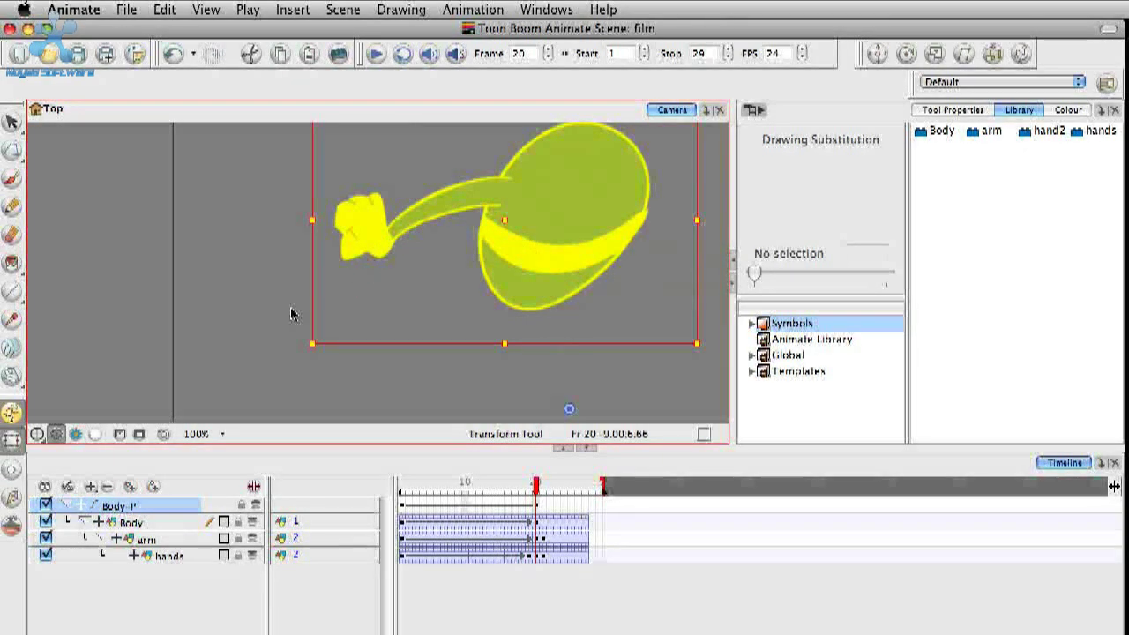
click(355, 227)
drag(335, 315, 471, 353)
click(490, 360)
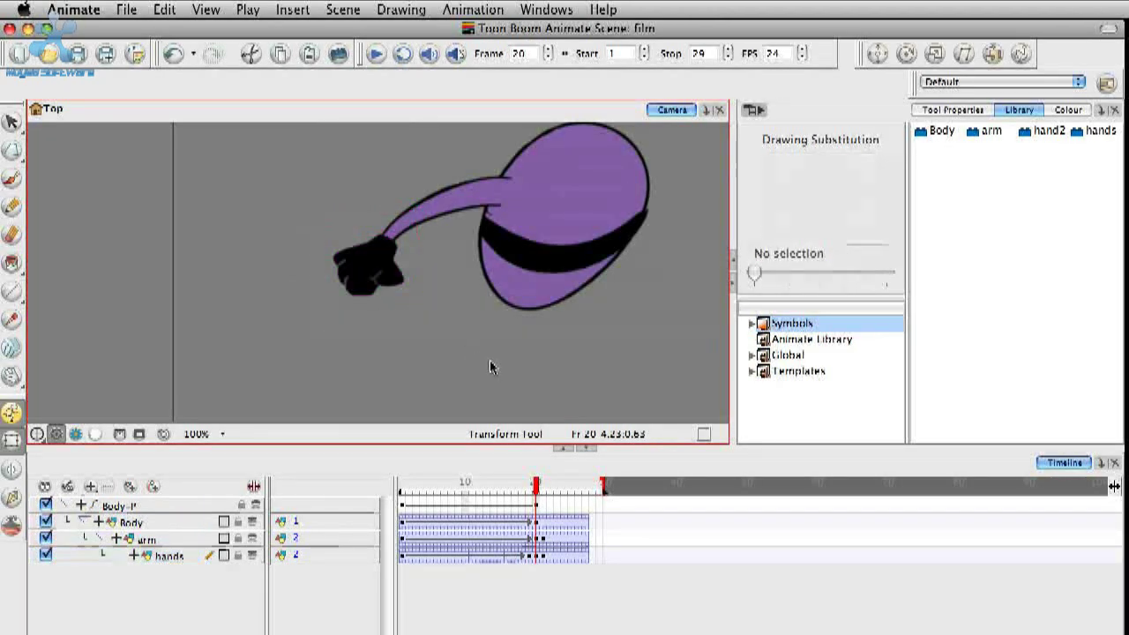
mouse_move(539, 485)
mouse_down()
mouse_move(349, 490)
mouse_move(557, 487)
mouse_up()
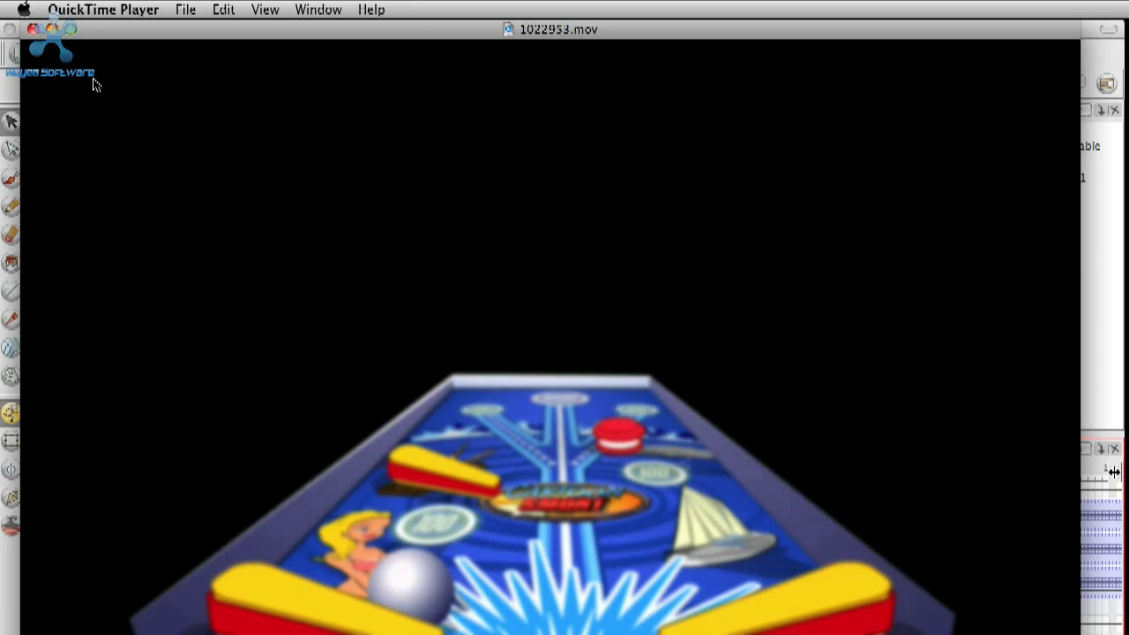
Close the 1022953.mov movie and scrub the pinball3.digital scene to frame 103 and back to frame 1, with the ball layer selected.
click(33, 30)
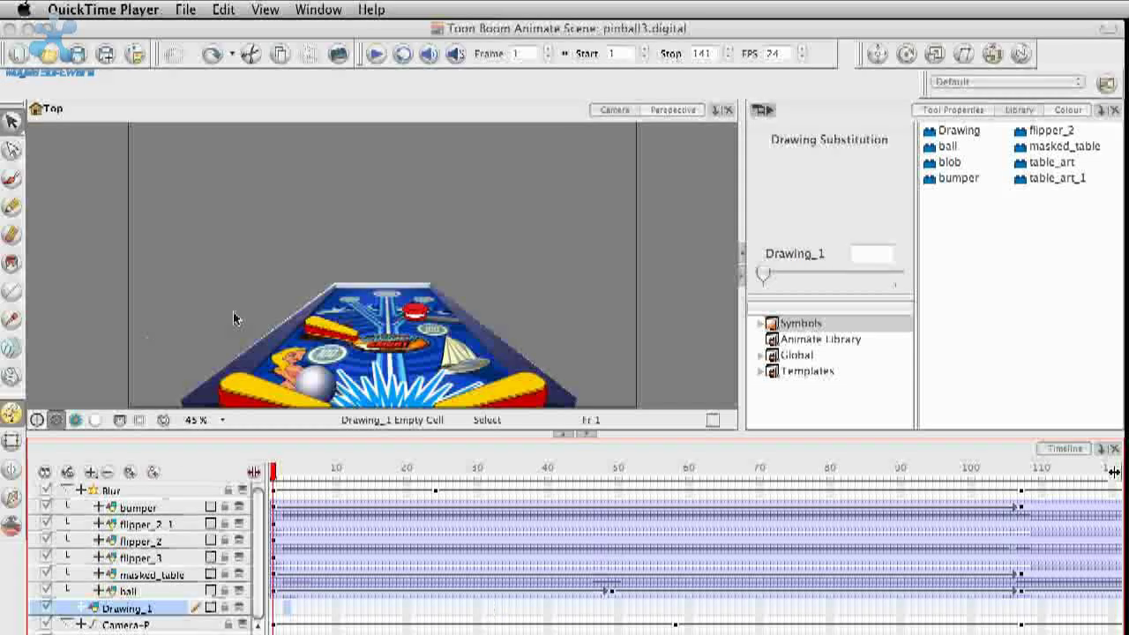
click(282, 483)
click(316, 474)
drag(316, 474, 323, 507)
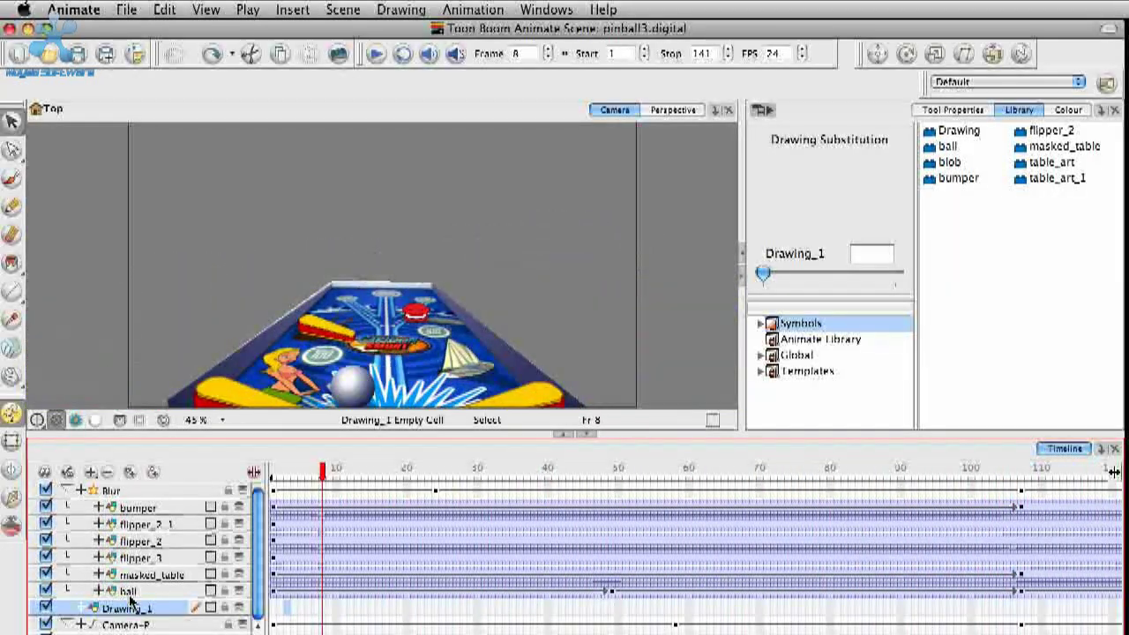
click(115, 590)
drag(324, 484, 994, 502)
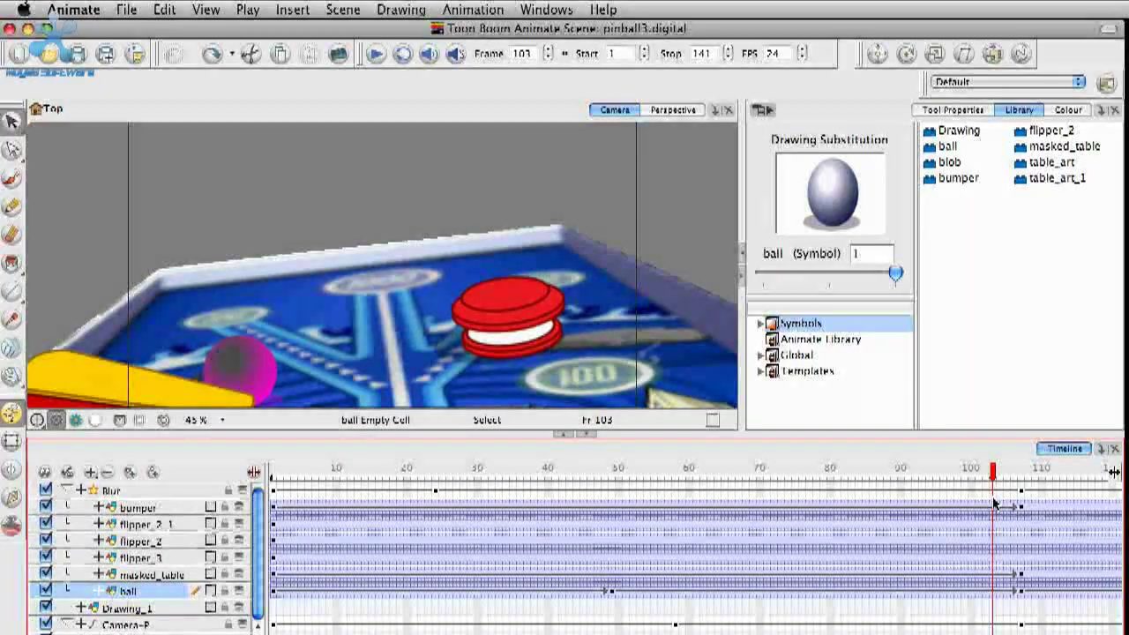
drag(994, 503, 274, 477)
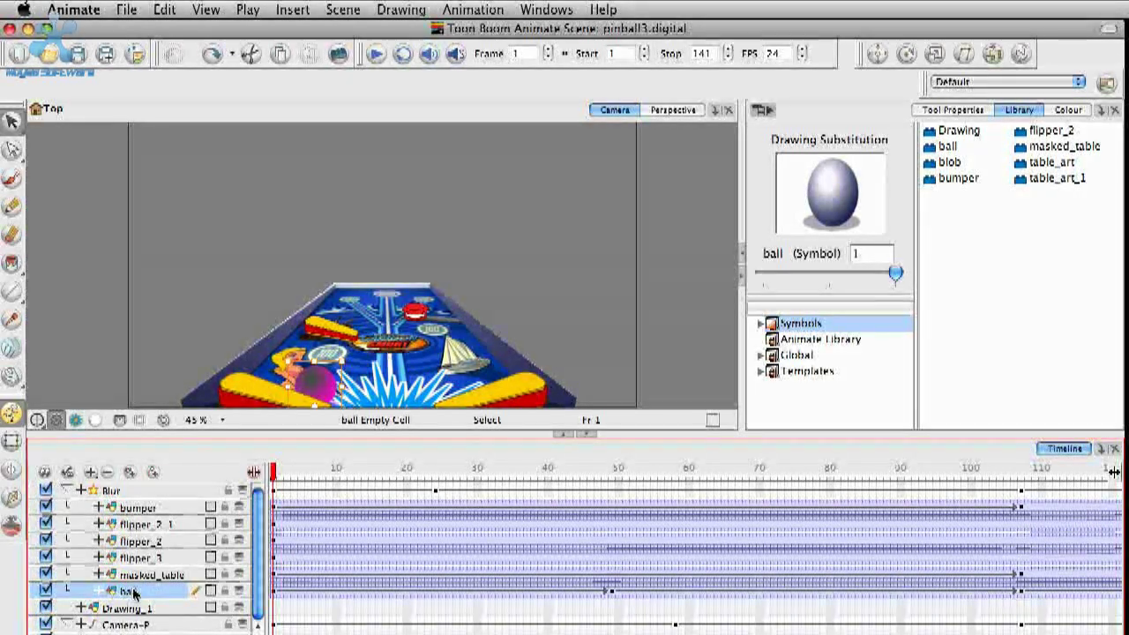
Try moving the ball layer above bumper and parenting it to masked_table, and undo the layer changes.
drag(146, 507, 149, 510)
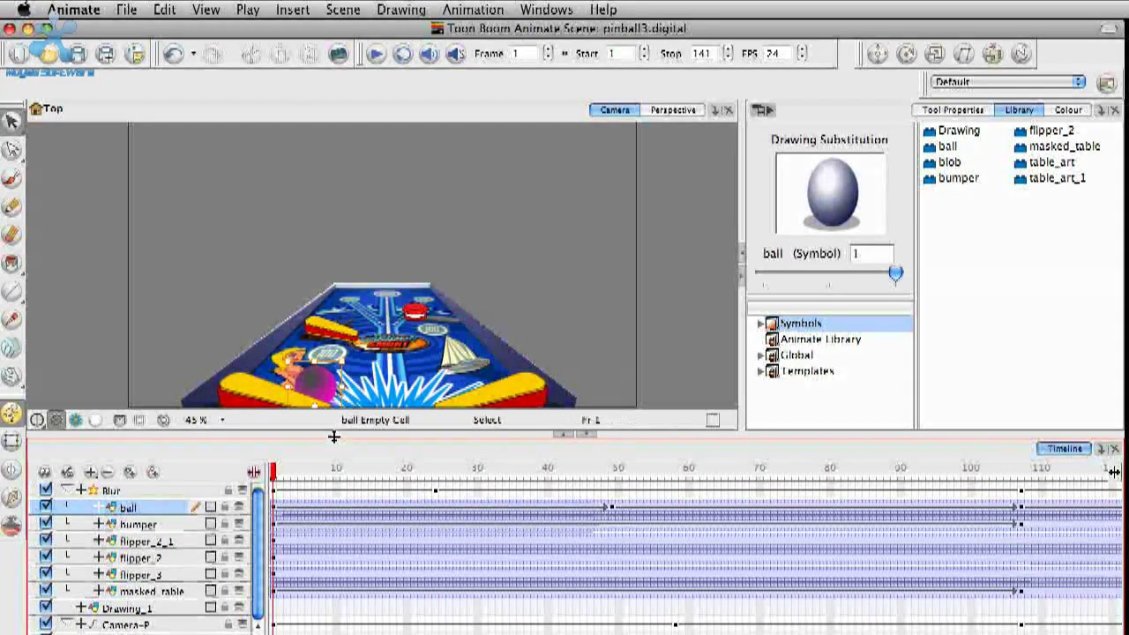
drag(279, 473, 193, 502)
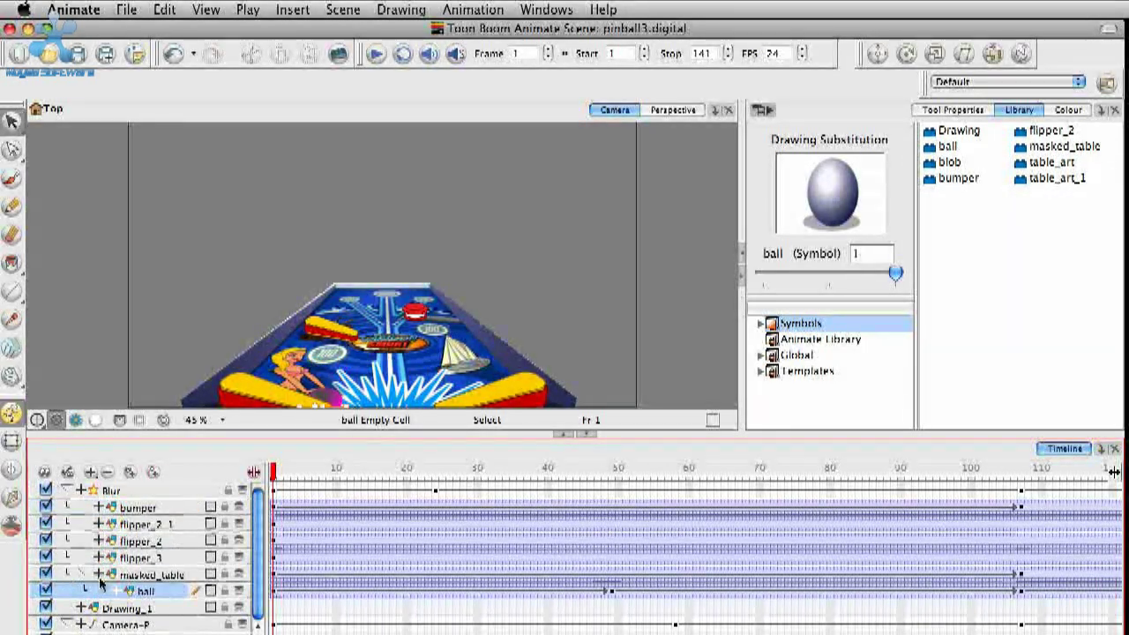
key(super+z)
click(128, 511)
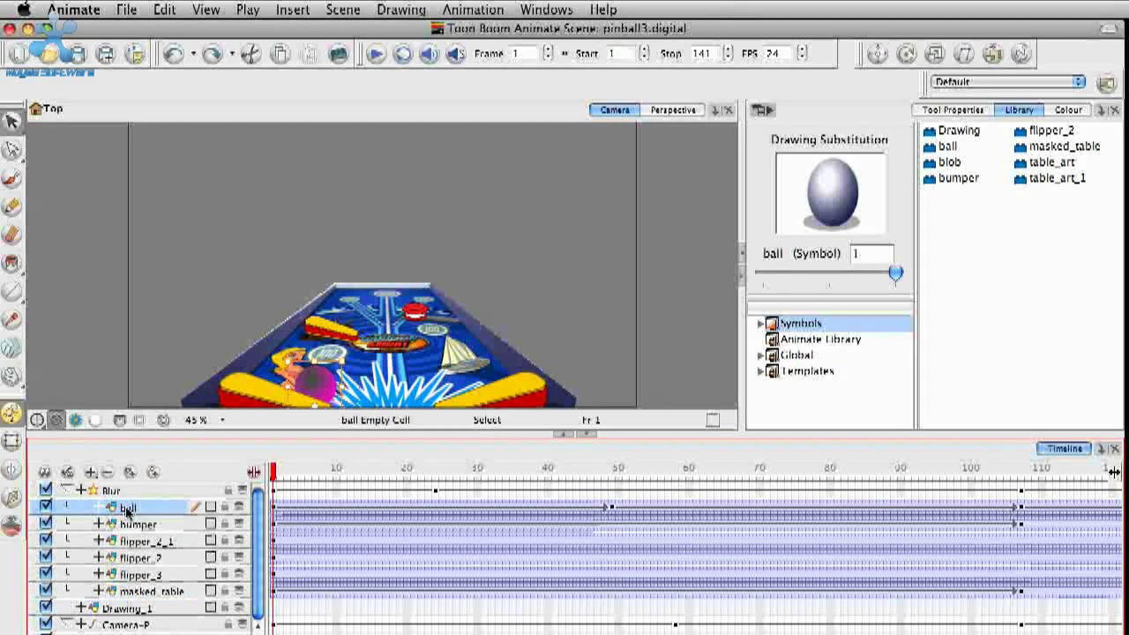
drag(105, 605, 107, 602)
key(super+z)
key(super+z)
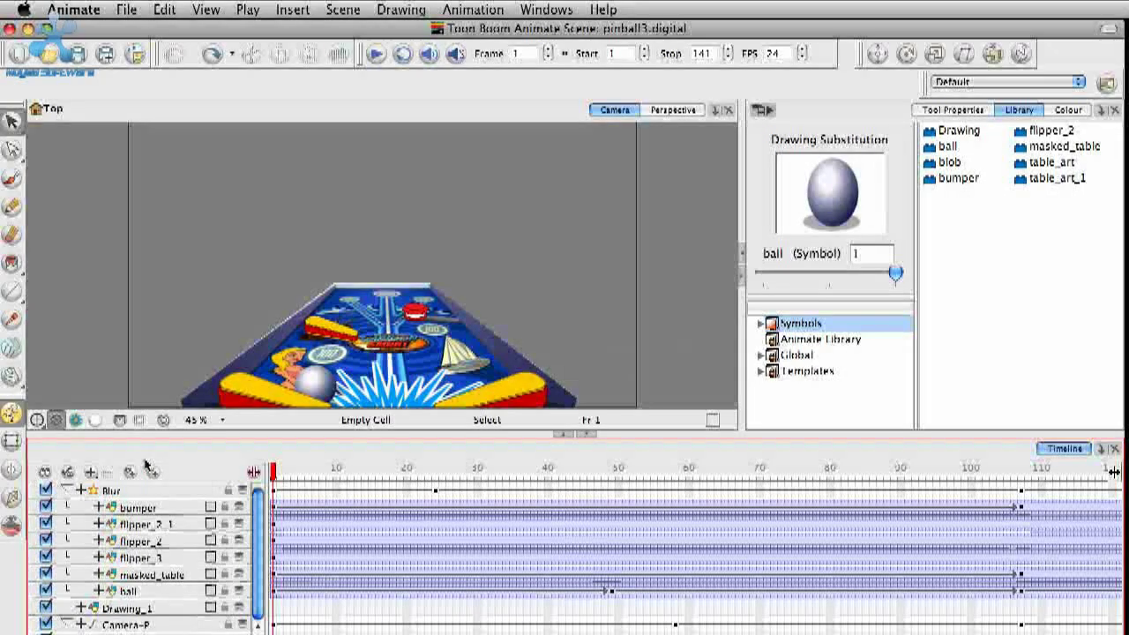
Examine the Blur effect and its bumper and flipper layers, show the timeline parameters and select the blur's Radius.
click(111, 492)
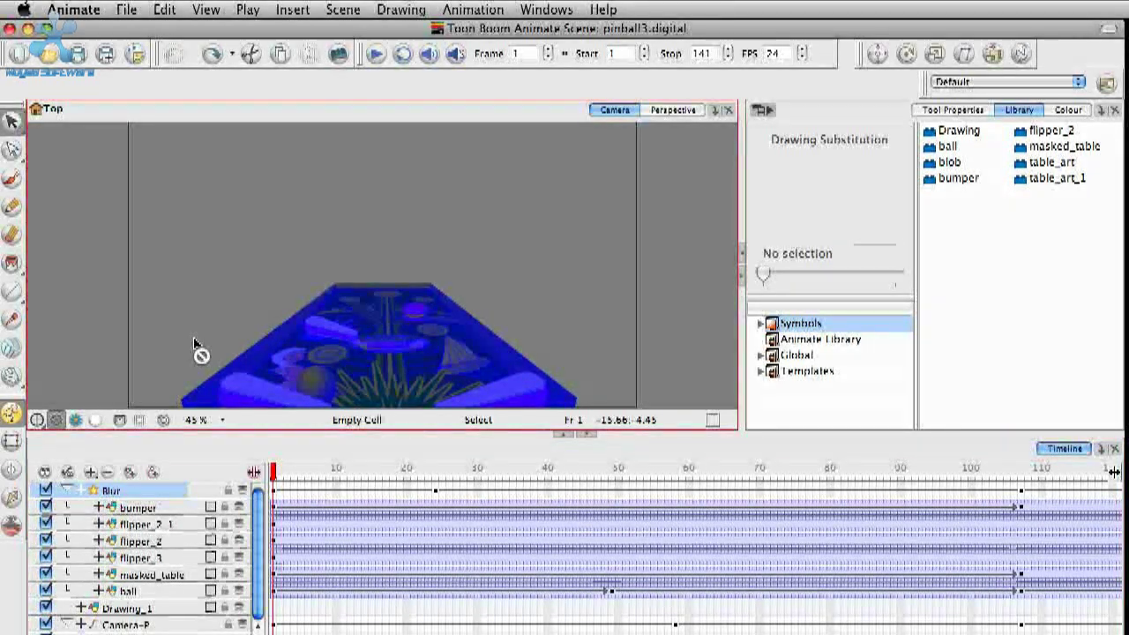
click(148, 522)
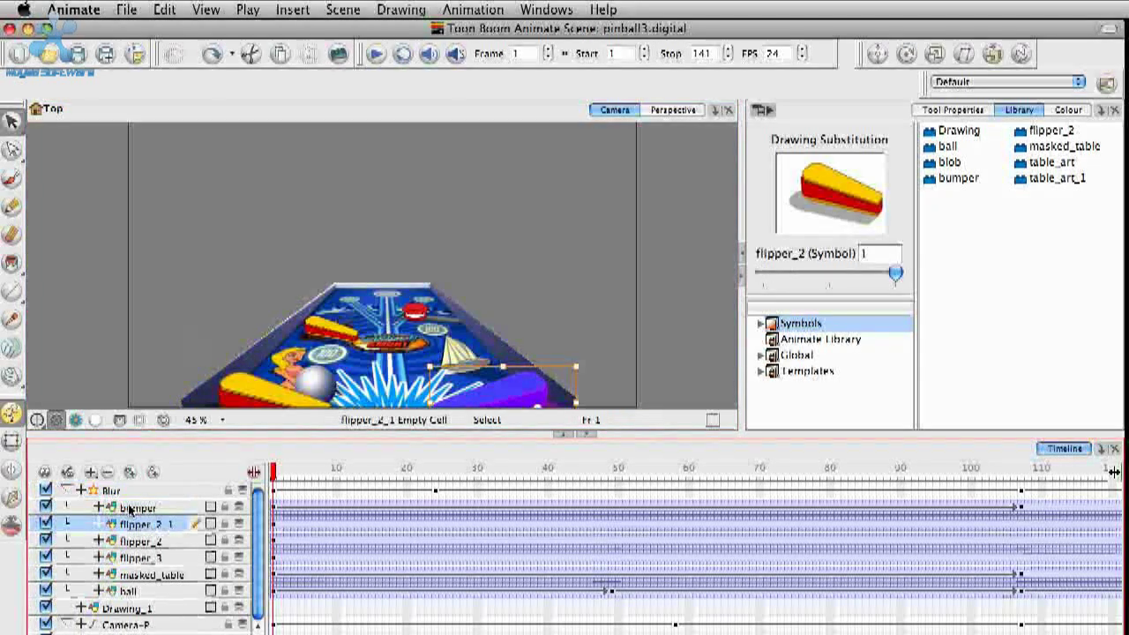
click(130, 510)
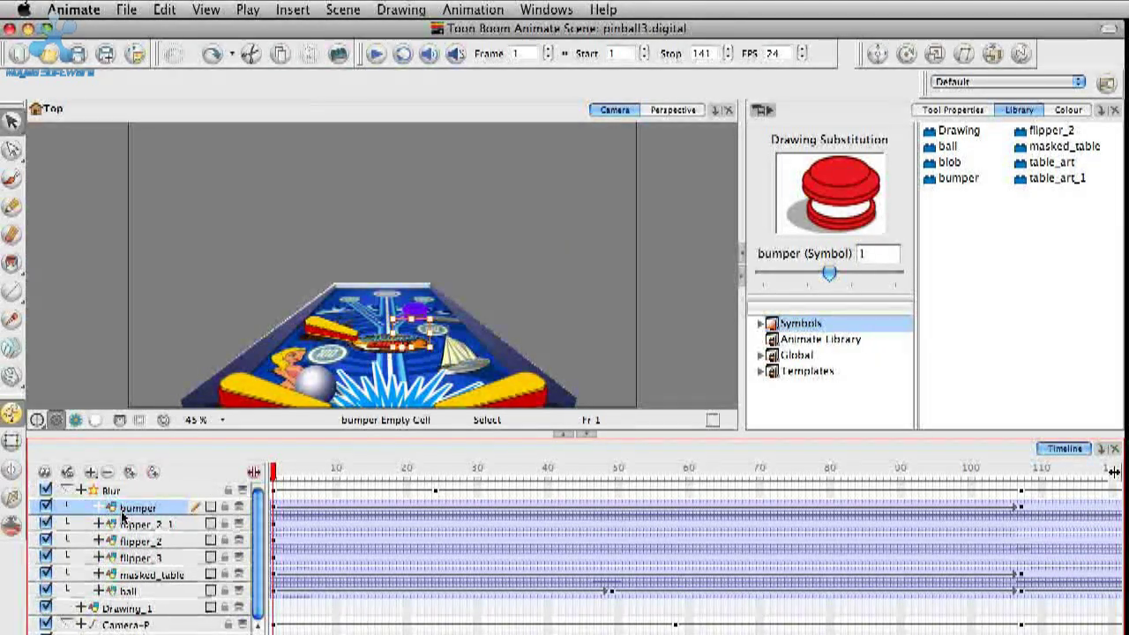
click(254, 472)
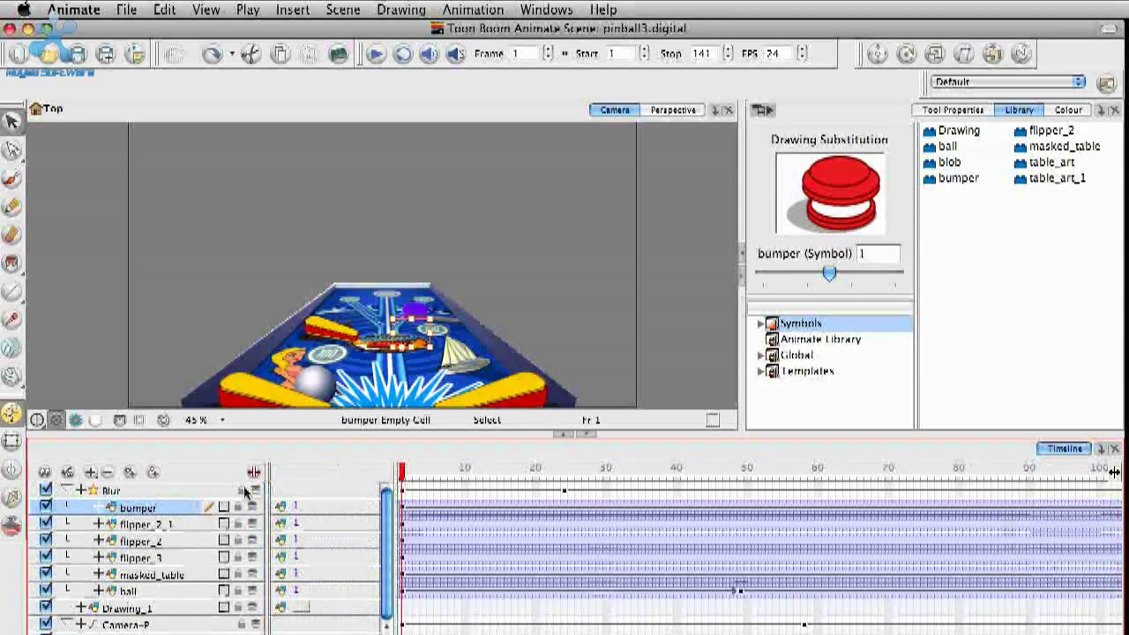
click(88, 507)
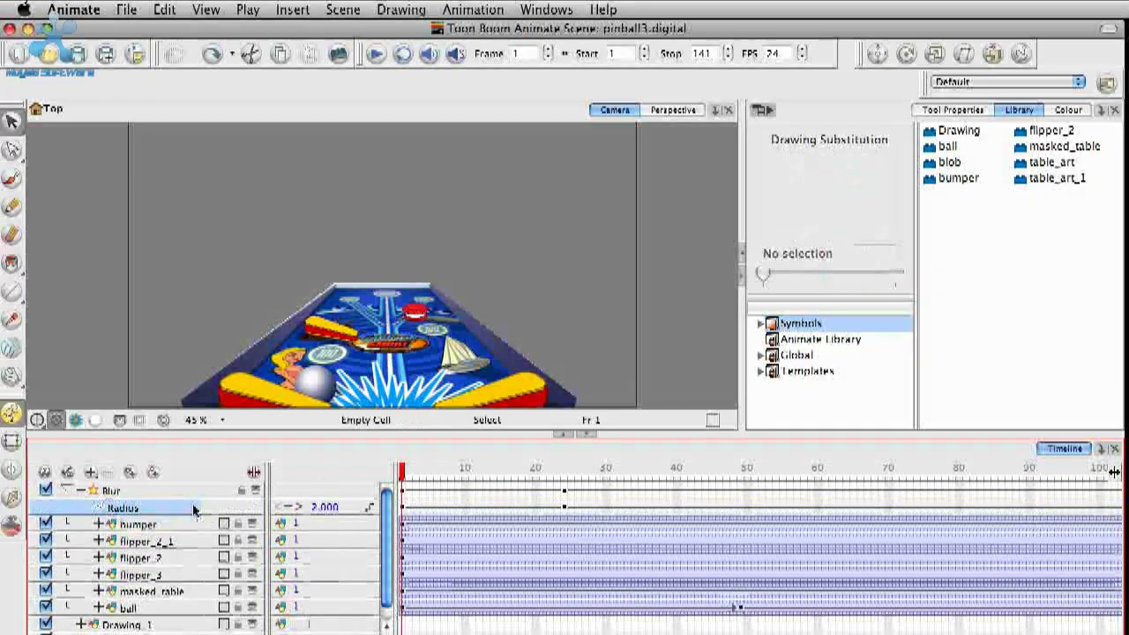
Switch briefly to the rendered preview and back, and scrub the timeline to examine how the blur radius changes up to frame 93.
click(77, 421)
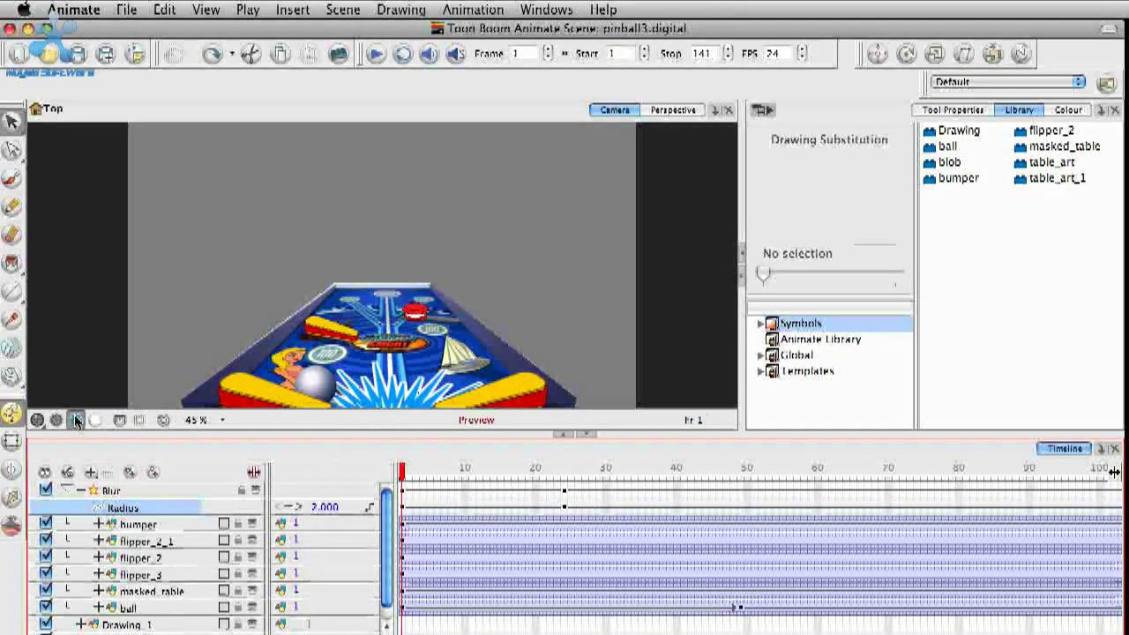
click(75, 423)
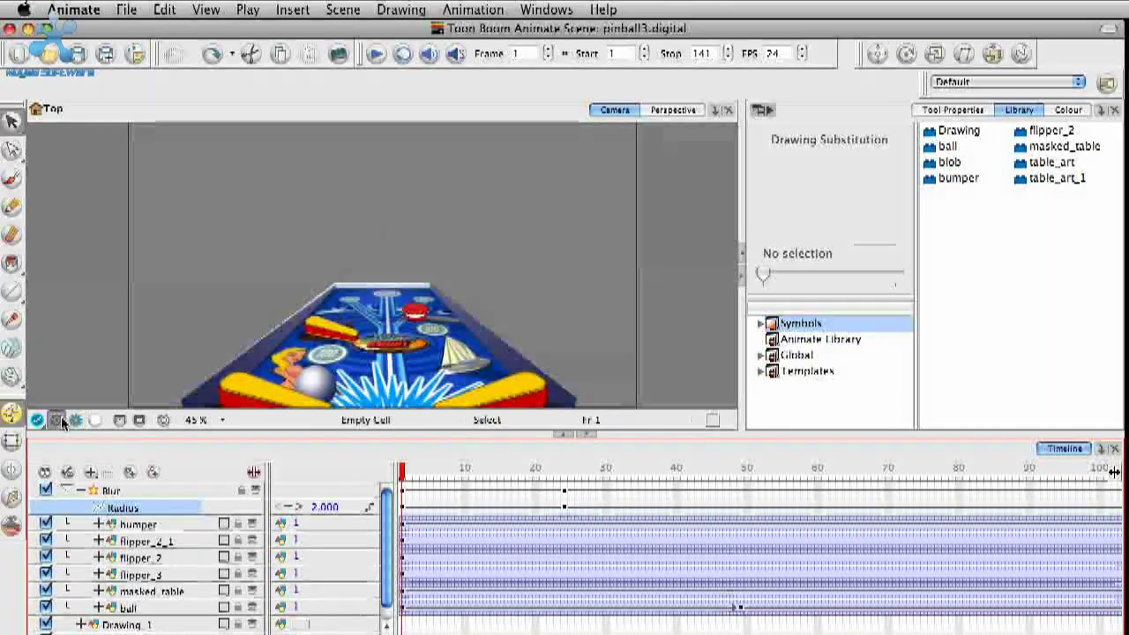
drag(415, 472, 1051, 475)
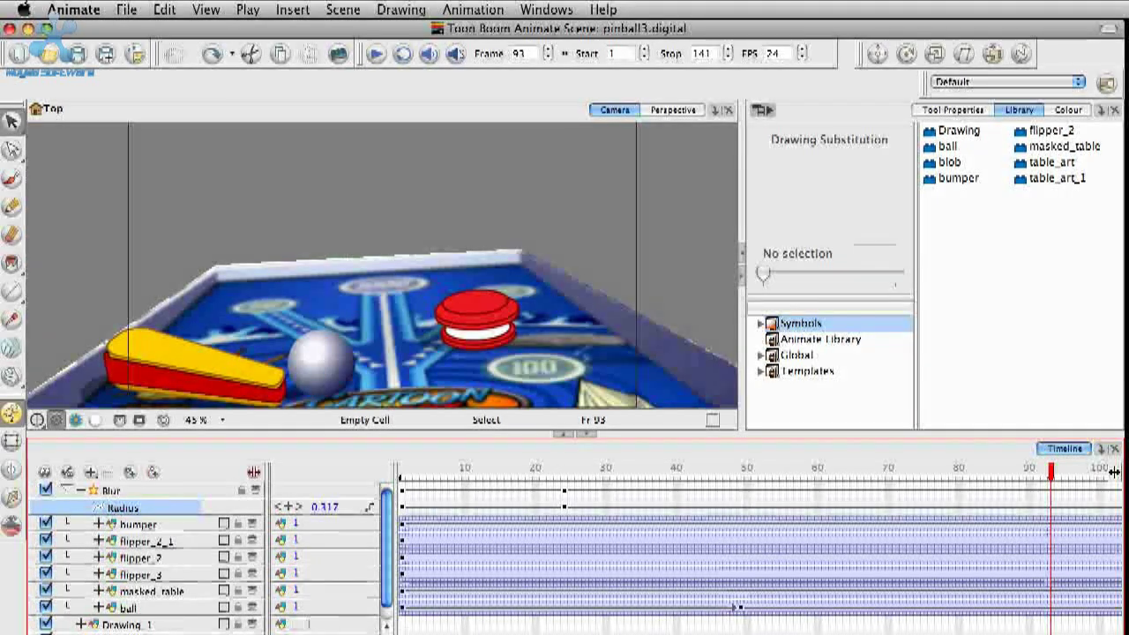
scroll(759, 547, right, 5)
drag(885, 471, 839, 489)
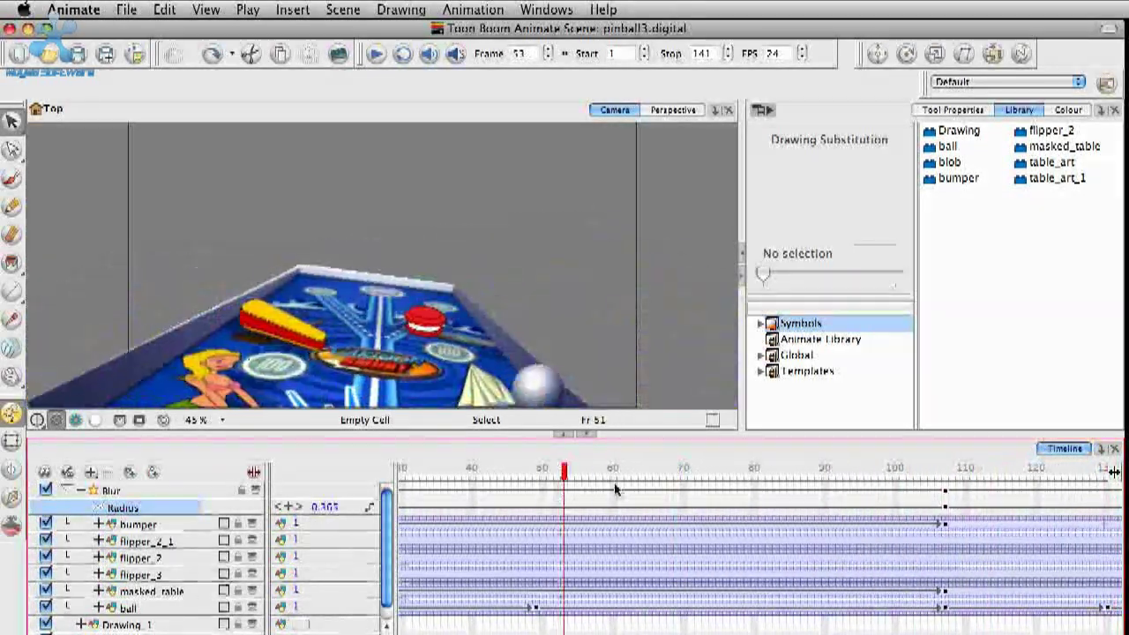
Select the bumper, flipper_2_1, flipper_2 and flipper_3 layers one after another, and view the layer types available to add.
click(139, 525)
click(142, 541)
click(141, 558)
click(141, 574)
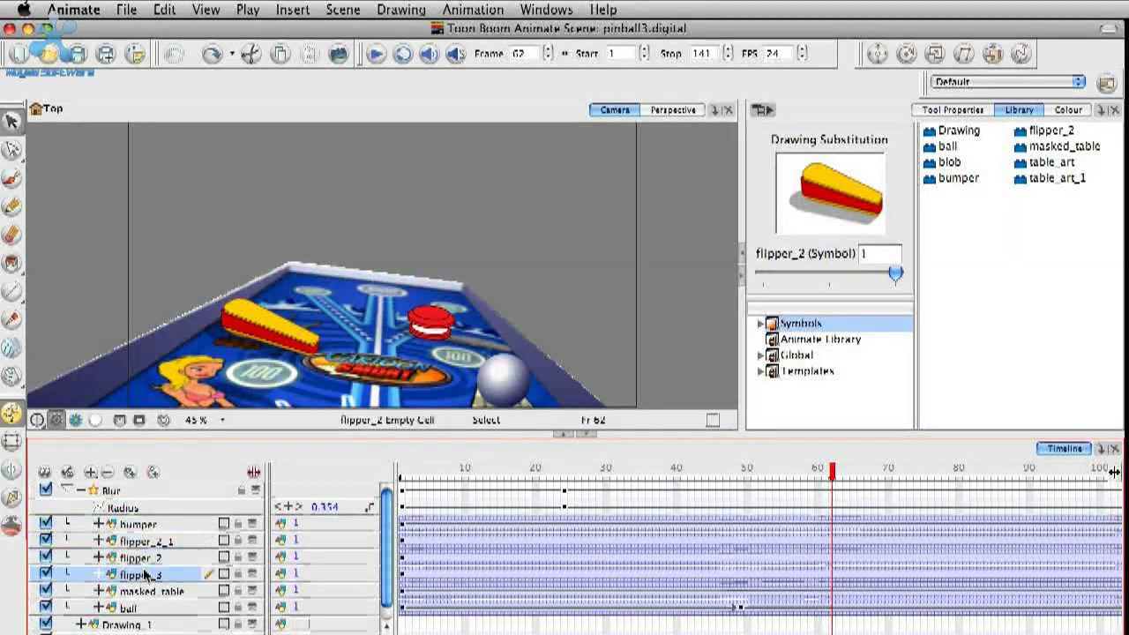
click(90, 473)
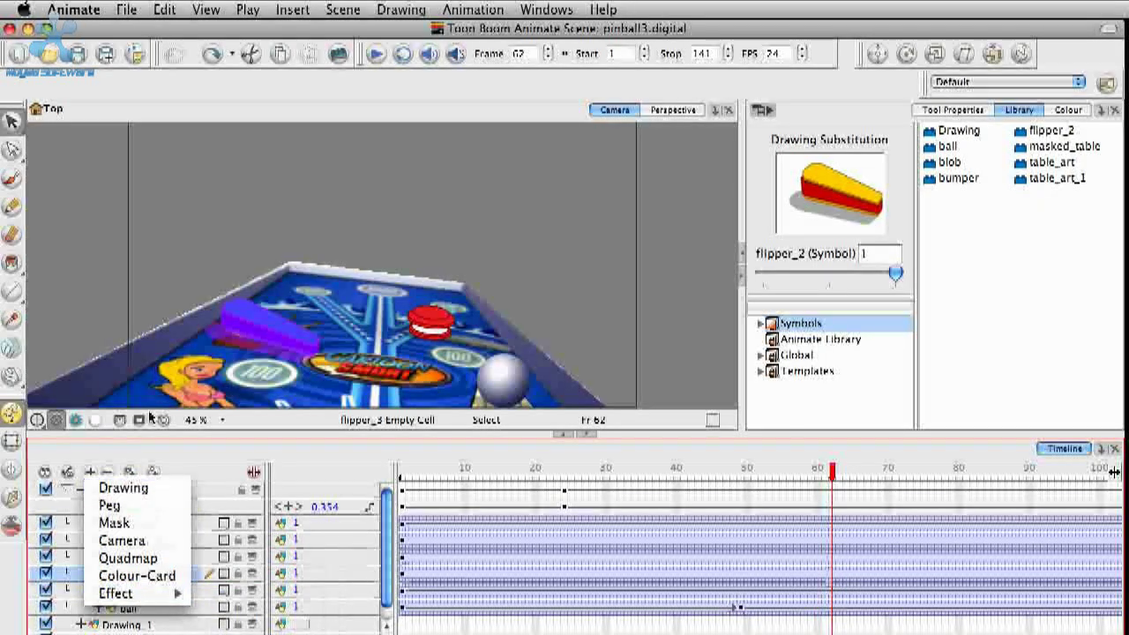
click(155, 467)
Select the Camera_1 layer and its Camera-P peg, and scrub to frame 1 to examine the camera move.
scroll(118, 539, down, 1)
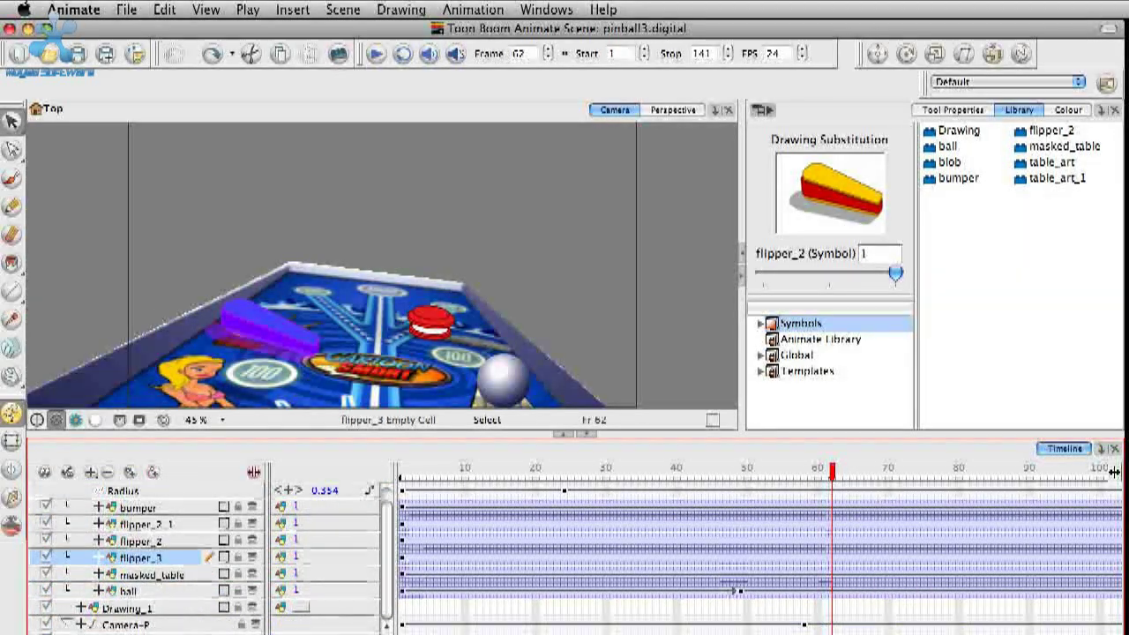
mouse_move(1119, 634)
mouse_down()
mouse_move(1120, 616)
mouse_move(1121, 626)
mouse_up()
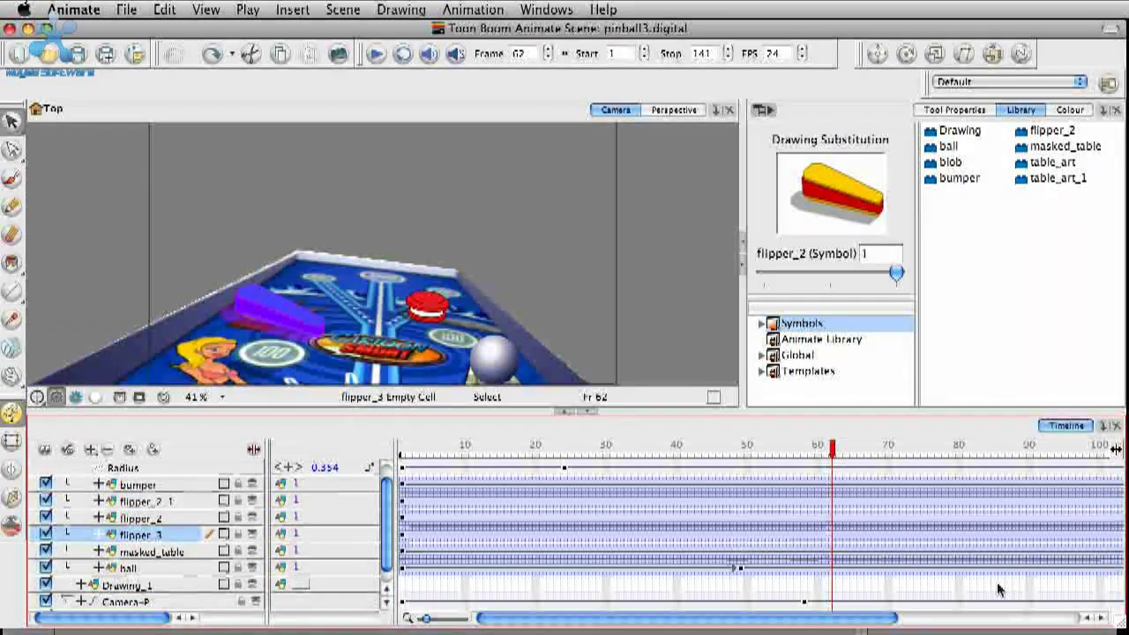
scroll(618, 564, down, 1)
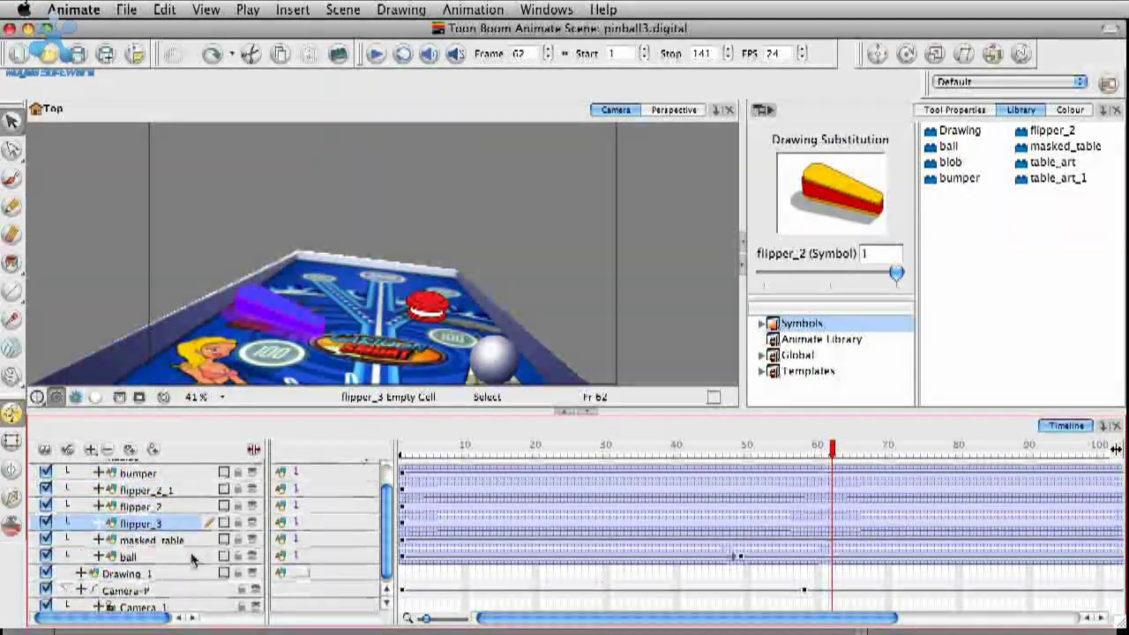
click(146, 590)
click(157, 609)
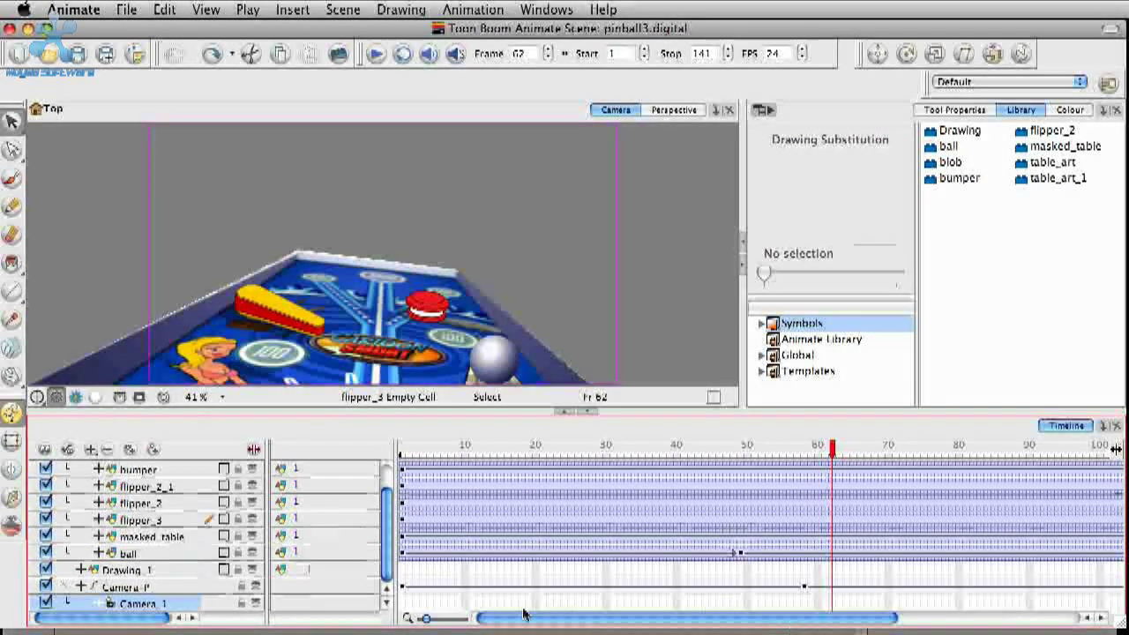
click(403, 587)
drag(413, 454, 273, 524)
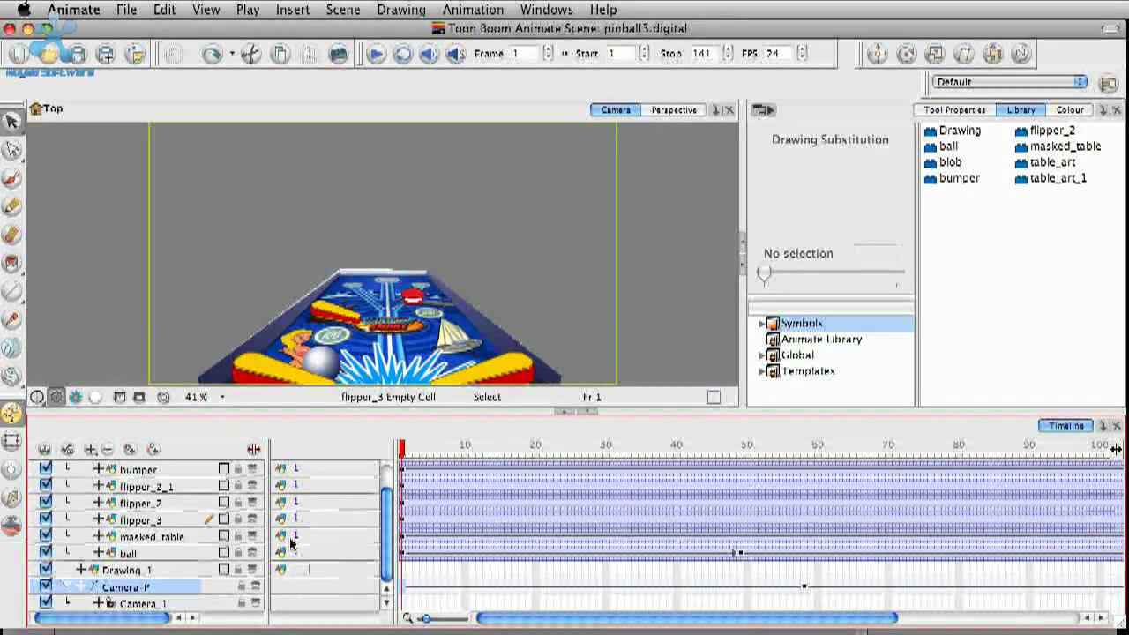
Select the Camera_1 layer and check the Camera option among the new layer types without adding a layer.
click(89, 450)
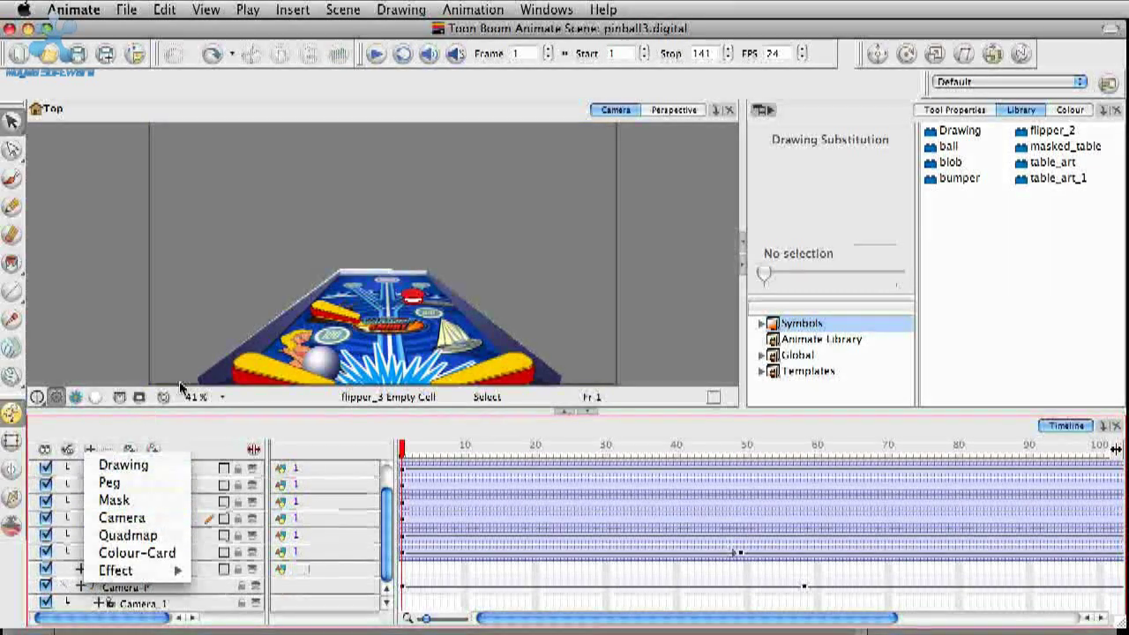
click(104, 517)
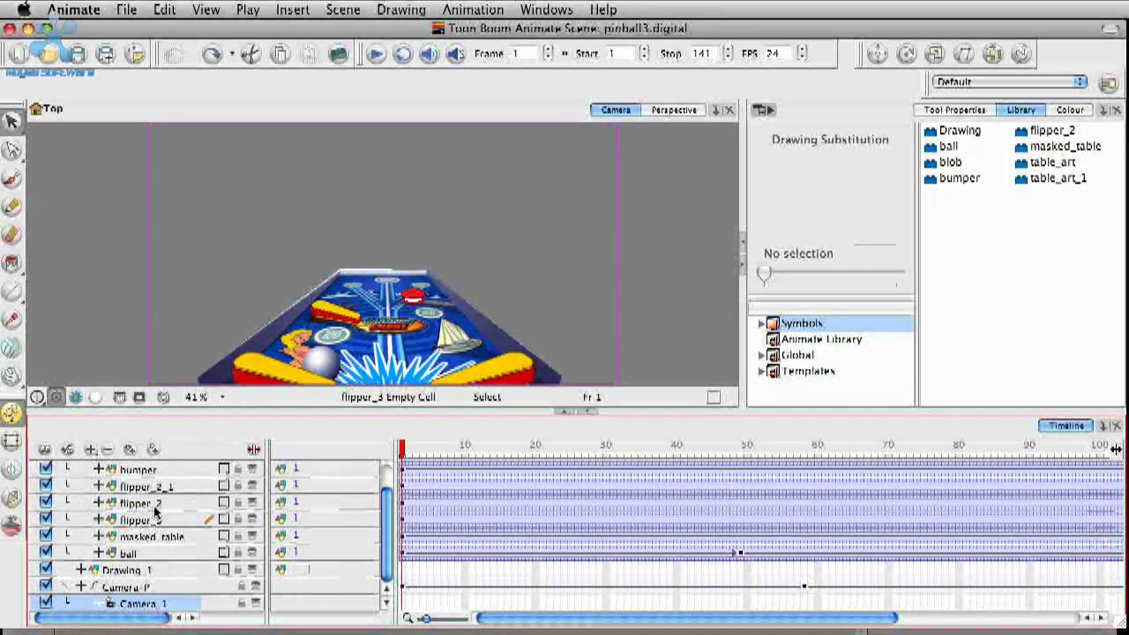
click(89, 450)
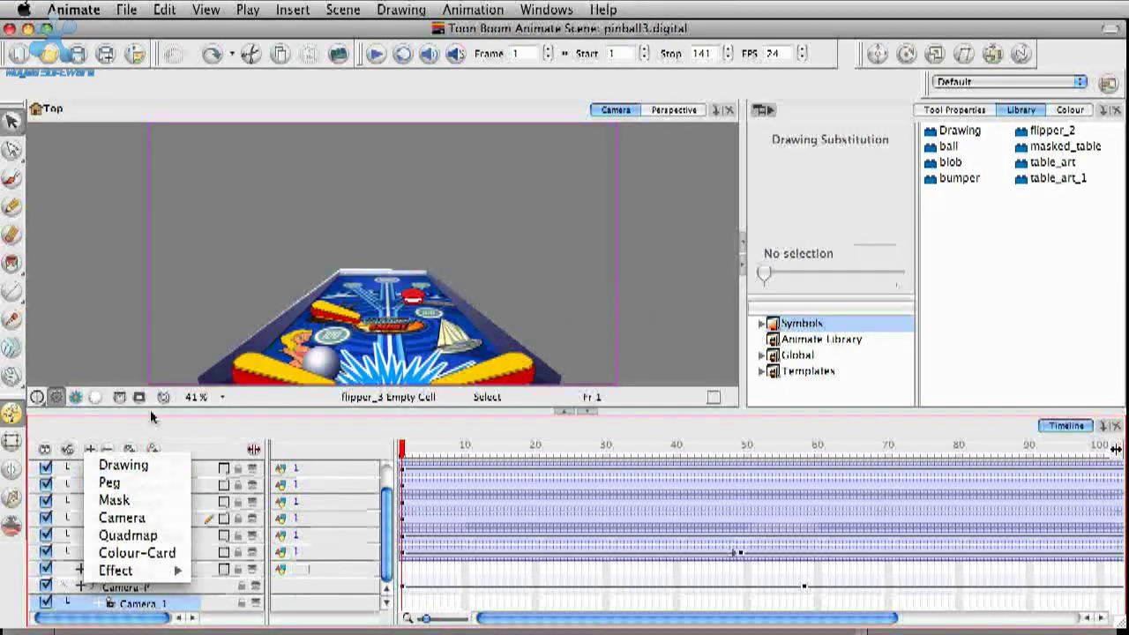
click(224, 422)
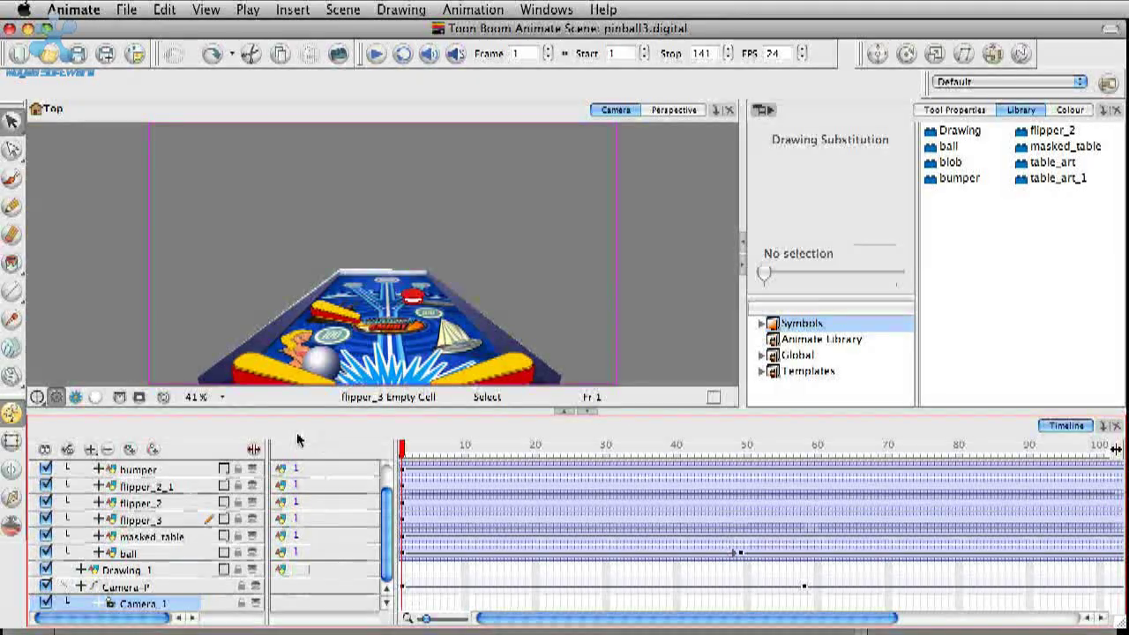
Try detaching Camera_1 from the Camera-P peg, parent it back to the peg and scrub the timeline to compare the view.
drag(144, 586, 144, 593)
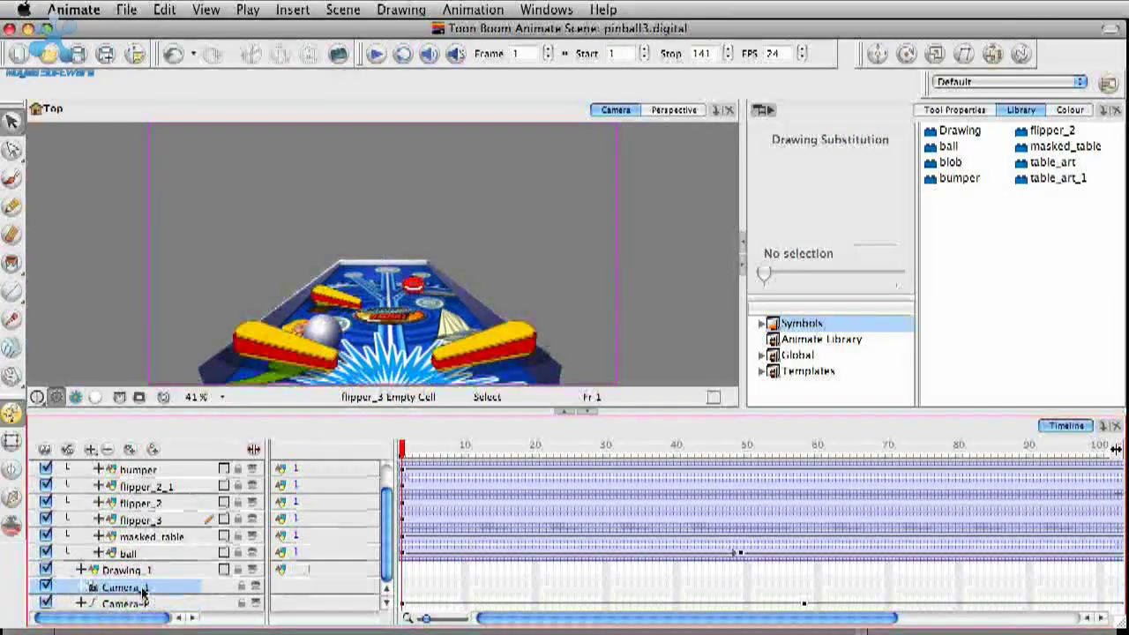
drag(403, 451, 199, 478)
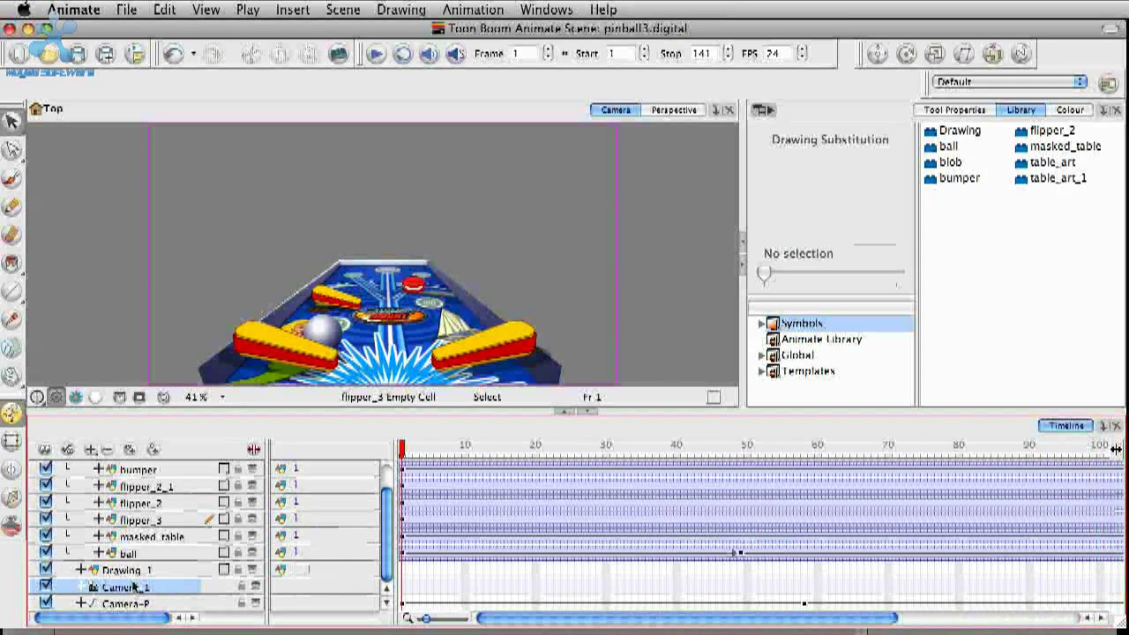
drag(136, 611, 132, 604)
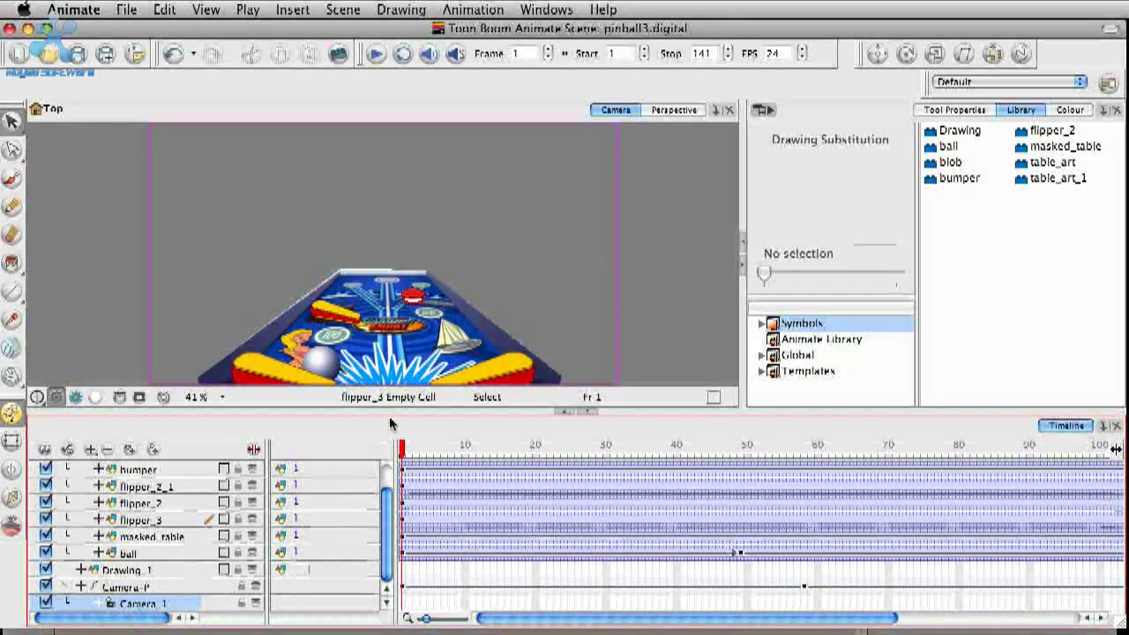
drag(453, 451, 326, 457)
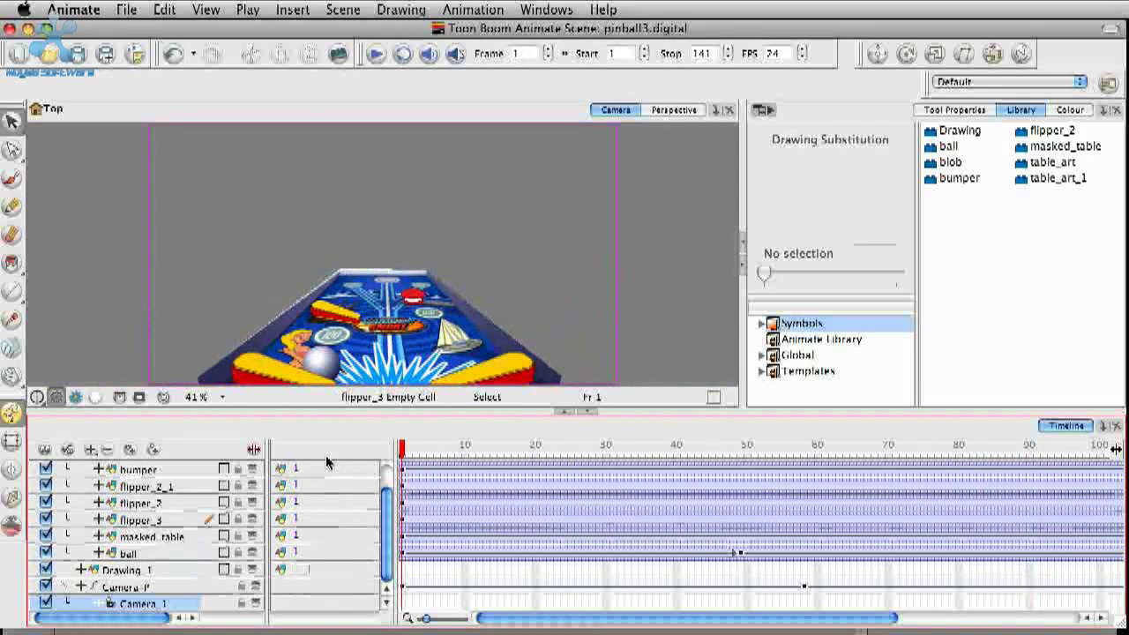